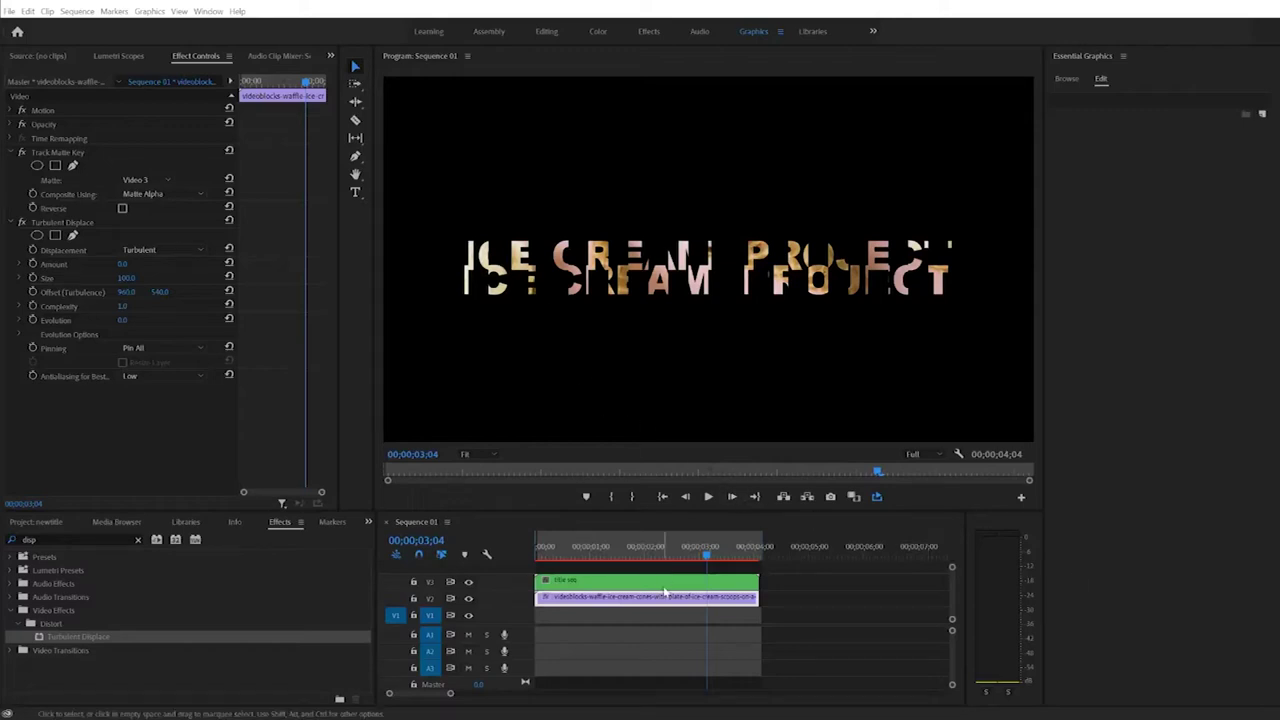
Step: Rewind the preview and open the nested title seq clip from track V3
drag(700, 548, 569, 556)
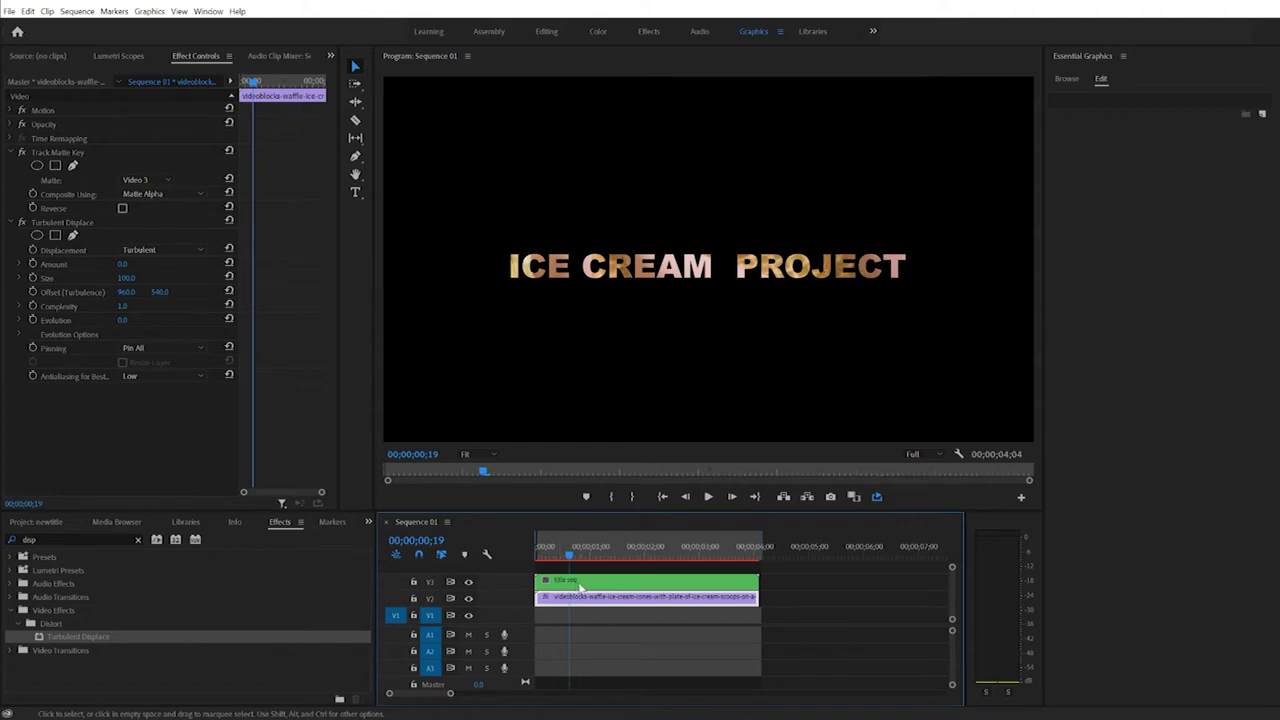
click(580, 586)
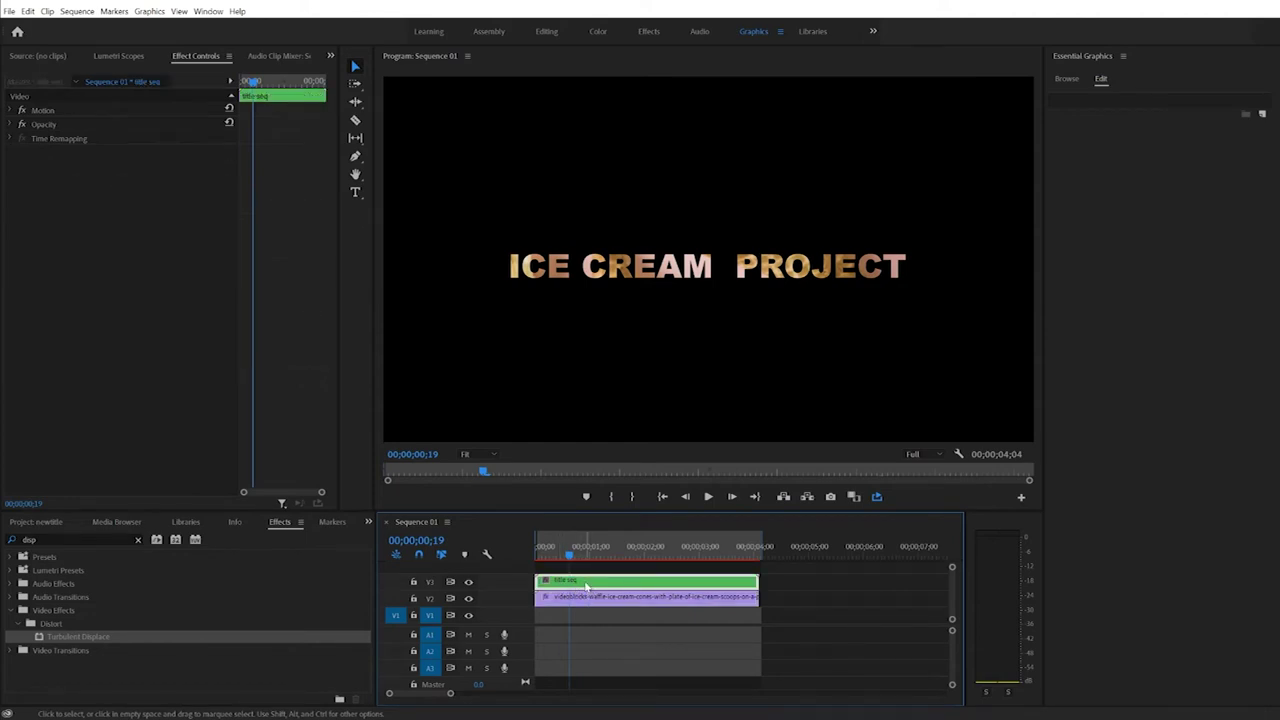
double_click(586, 585)
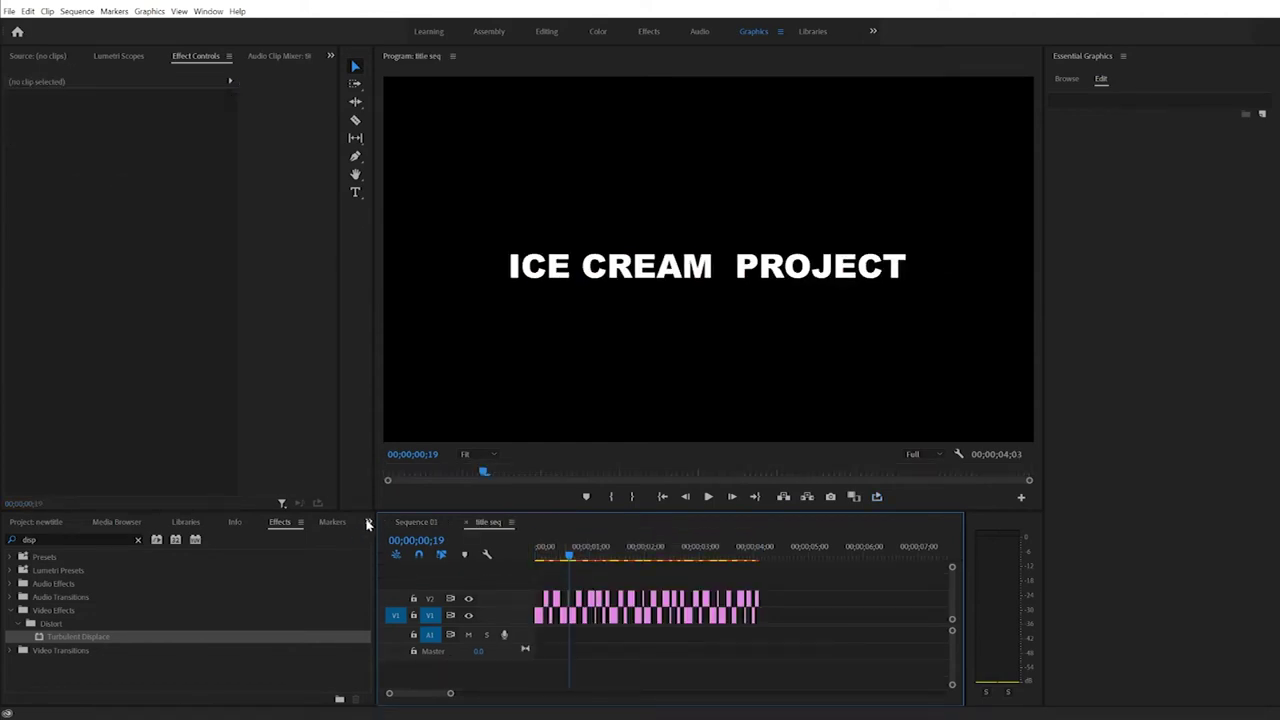
Step: Review the wave-warped title clip in the Project panel, then select every clip in title seq
click(50, 523)
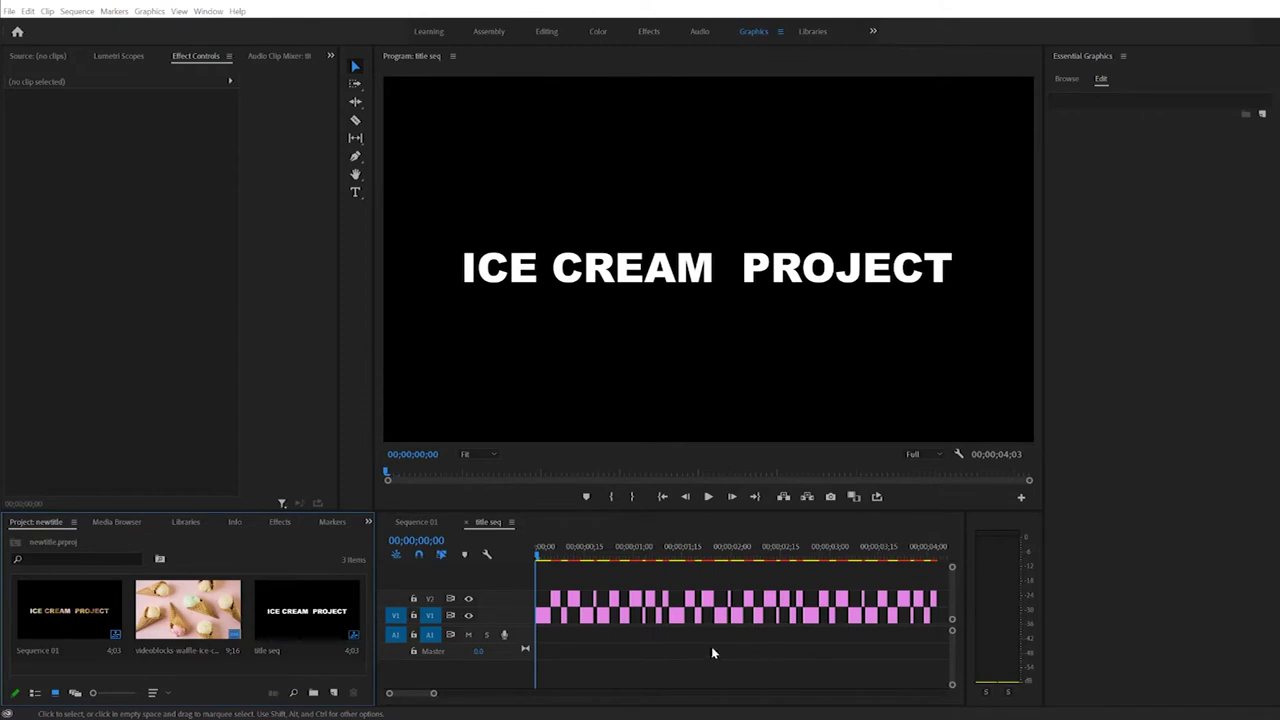
click(546, 606)
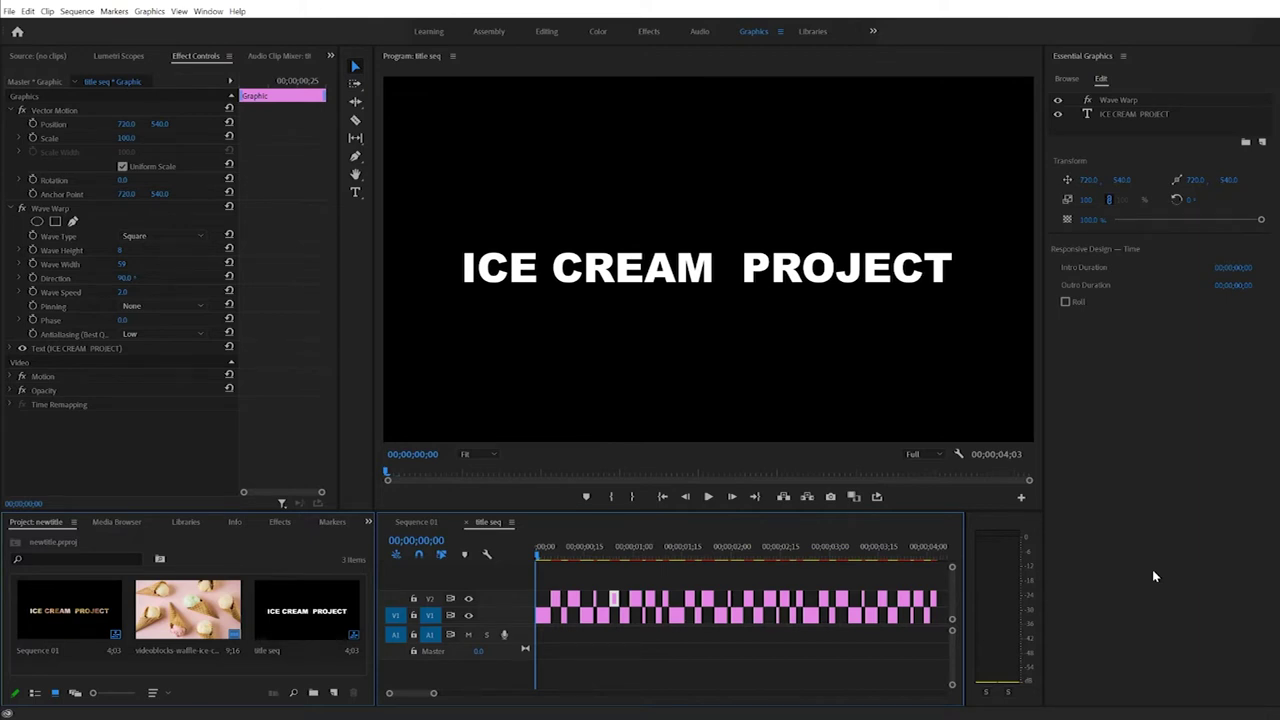
drag(945, 636, 534, 589)
Step: Delete the selected title clips and create a new sequence named 'title text placeholder'
key(Delete)
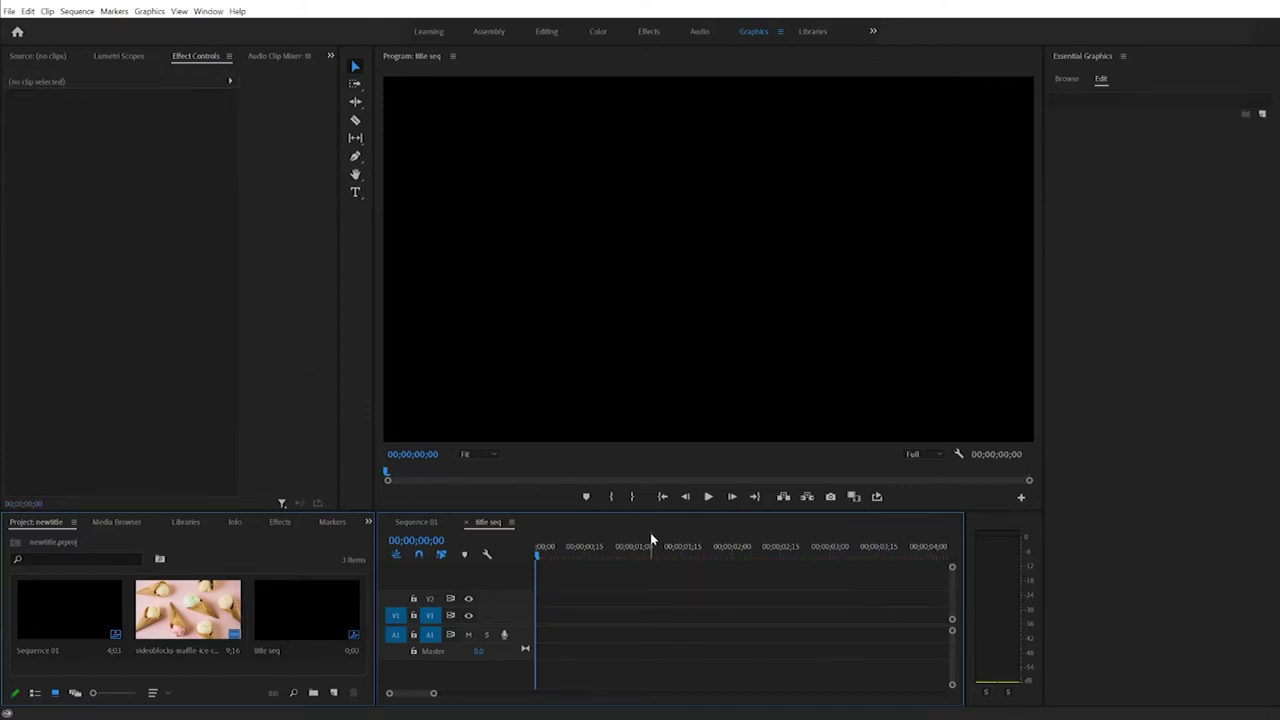
click(333, 692)
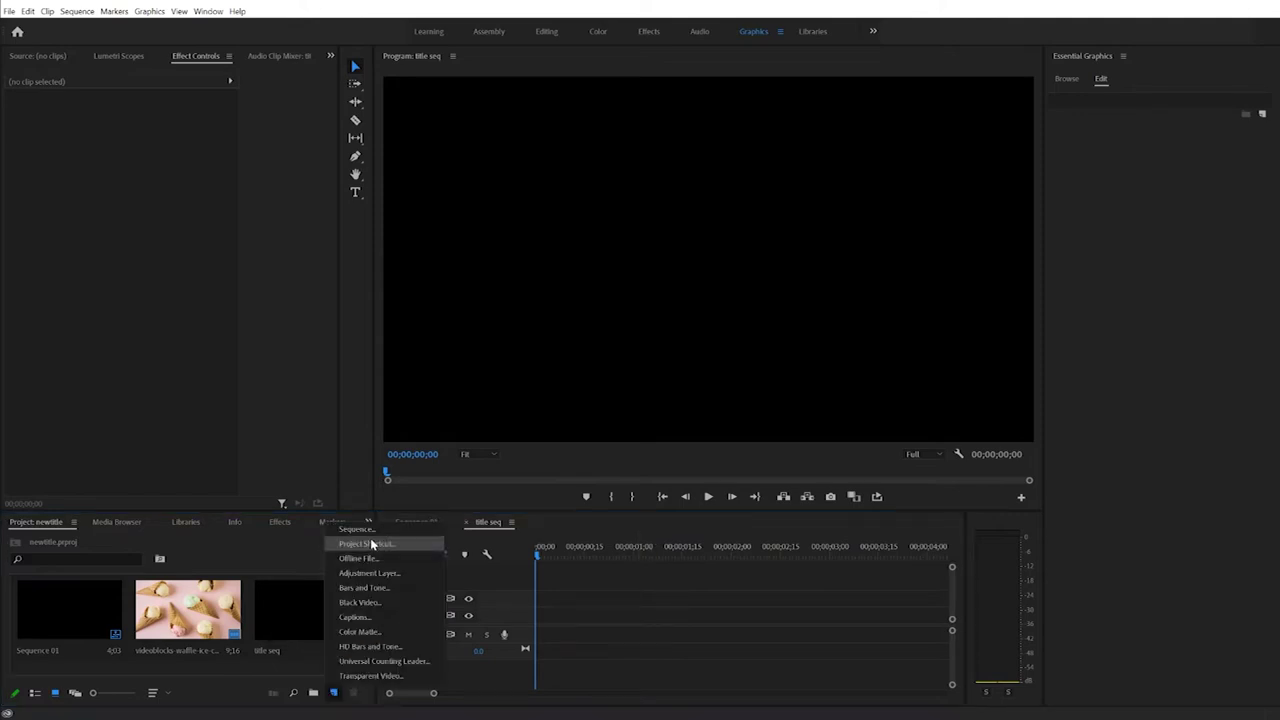
click(356, 529)
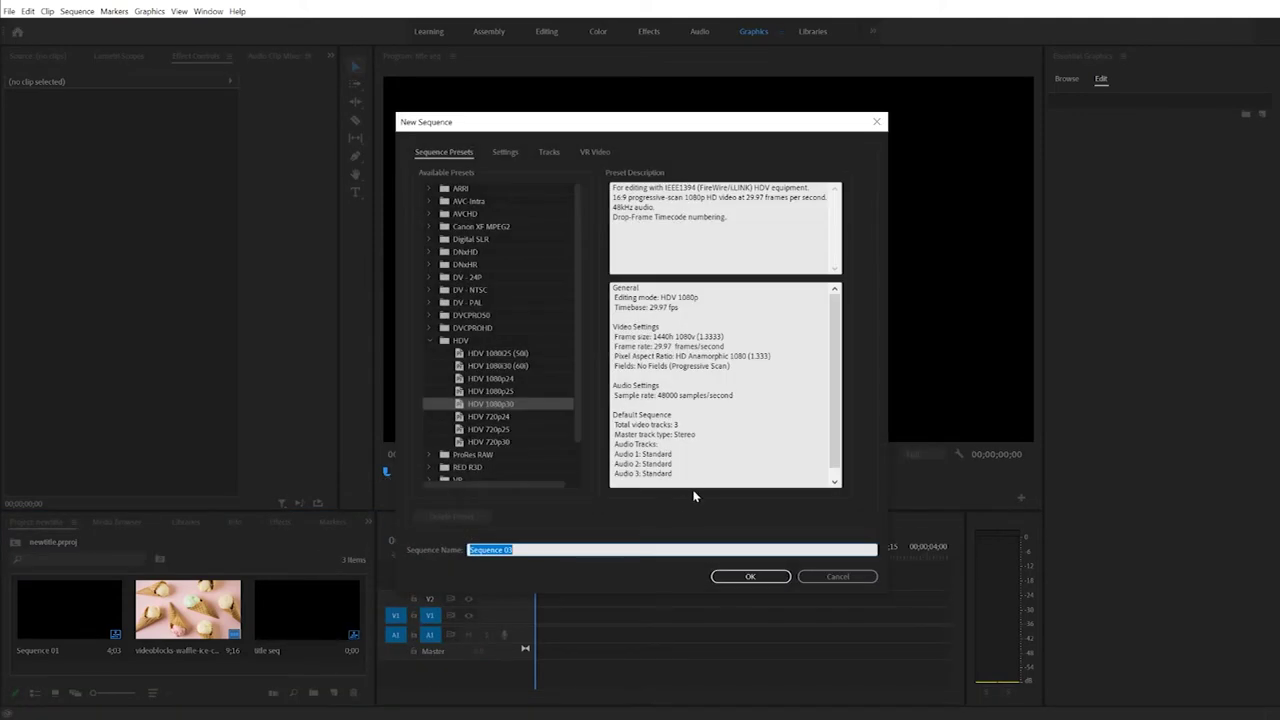
text(title text placeholder)
key(Return)
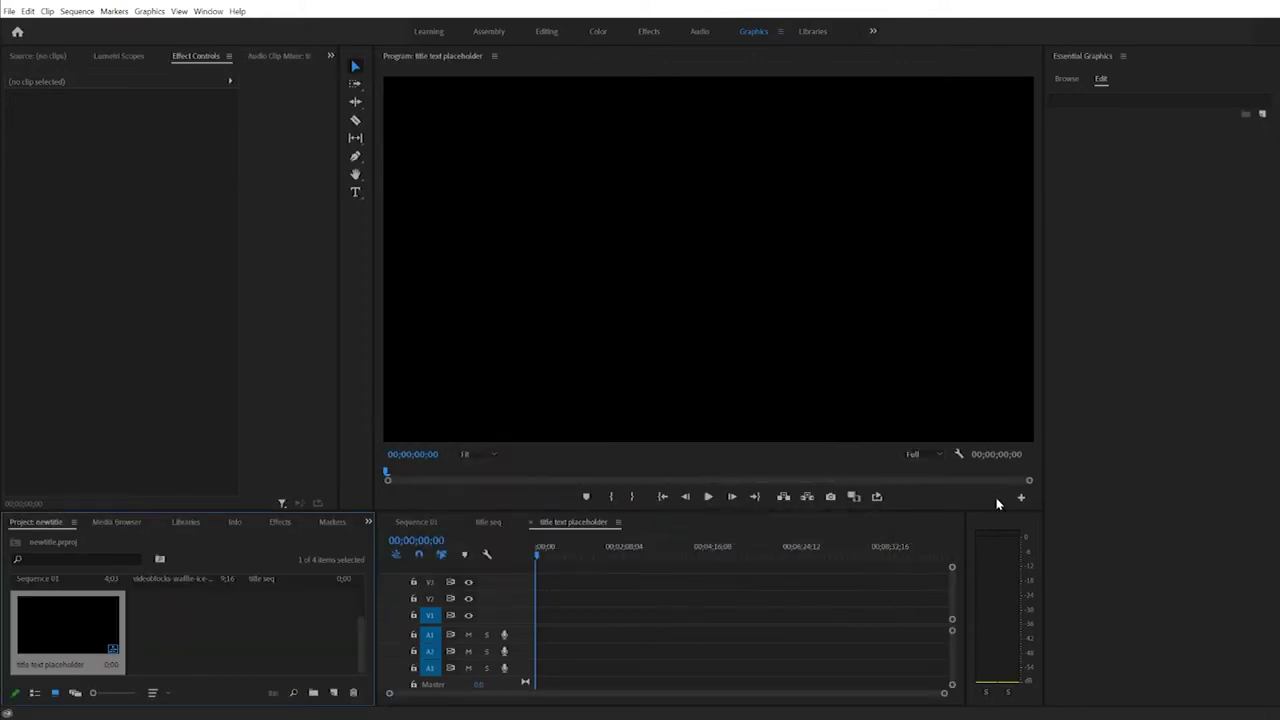
Step: Add center-aligned 'placeholder text', centered horizontally and vertically in the frame
click(355, 192)
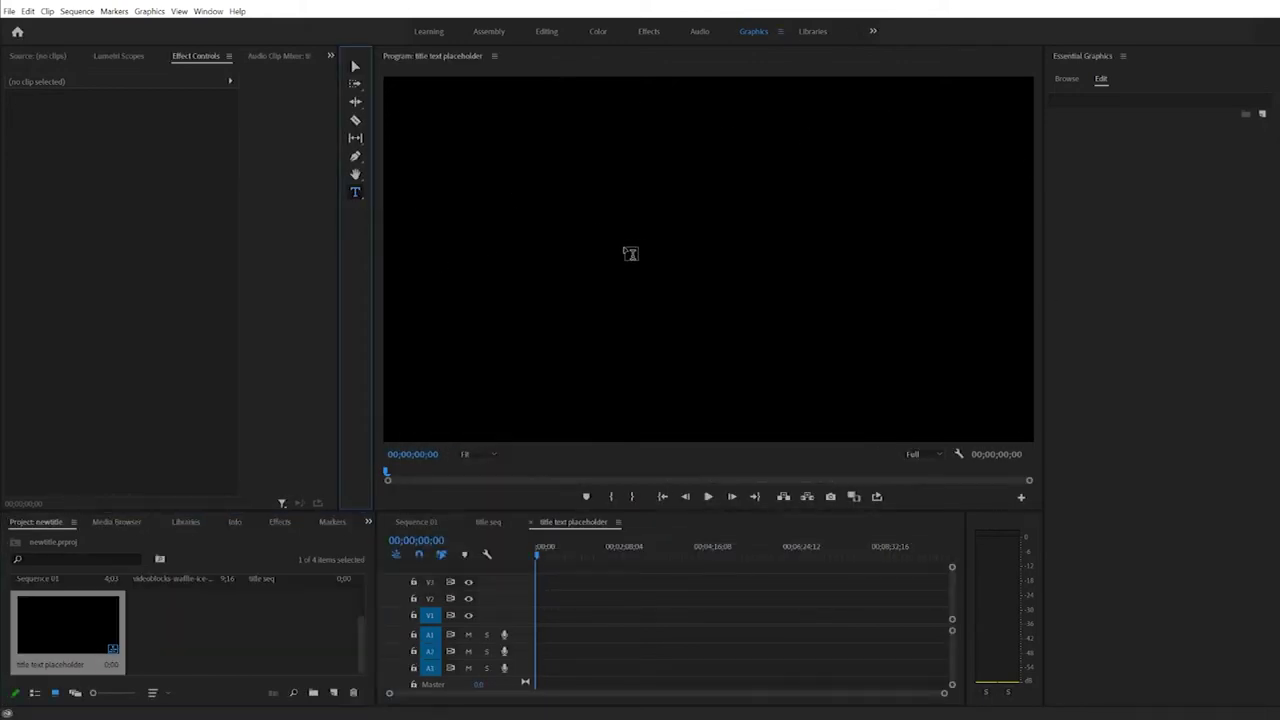
click(628, 246)
text(p)
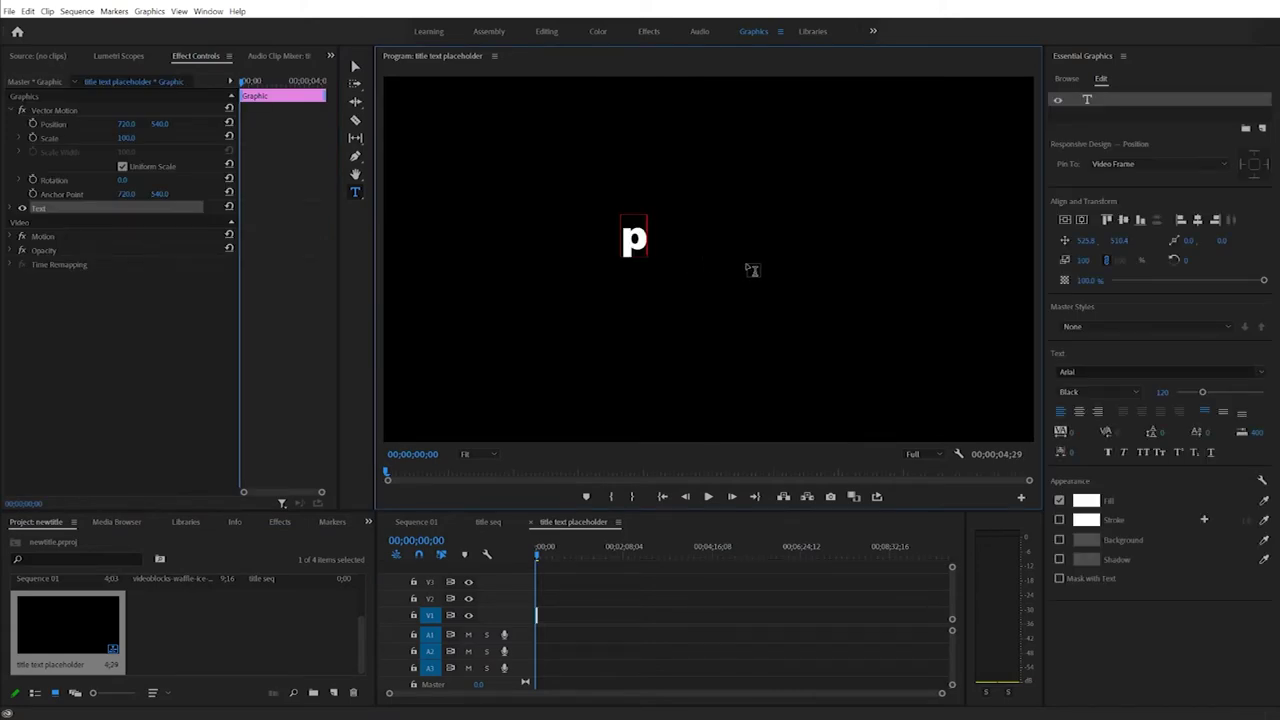
text(laceholder text)
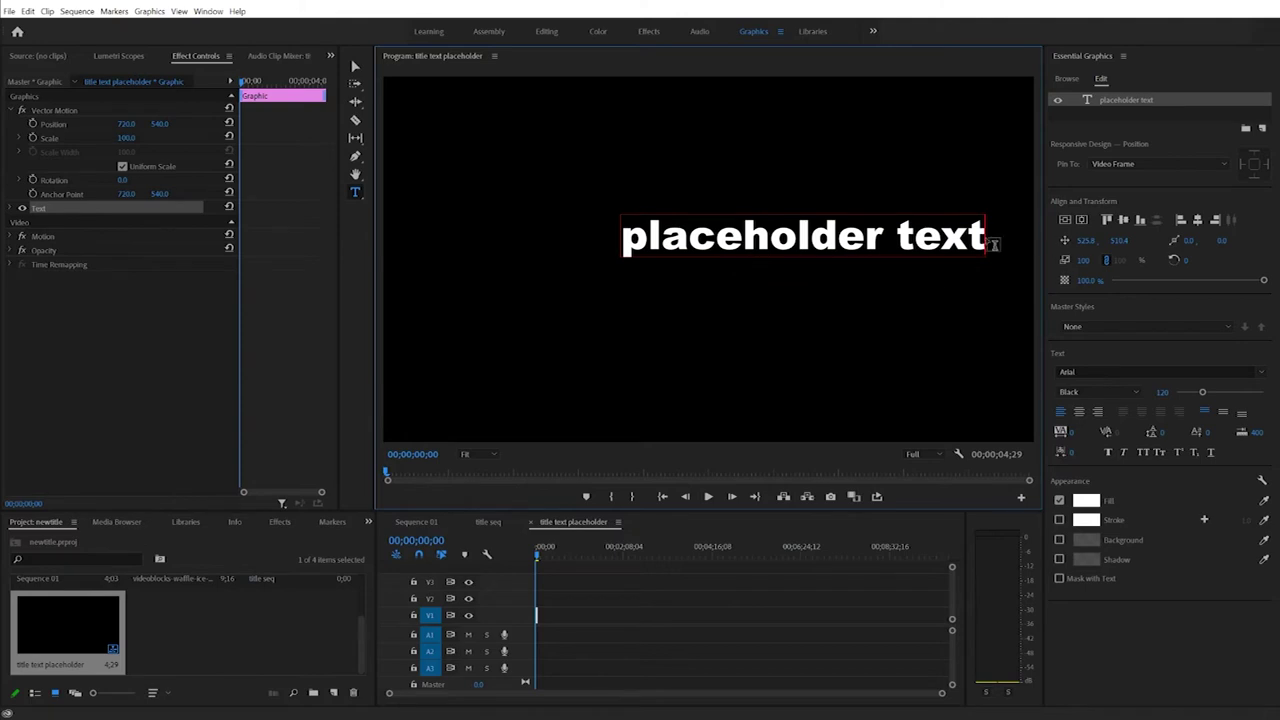
click(1078, 413)
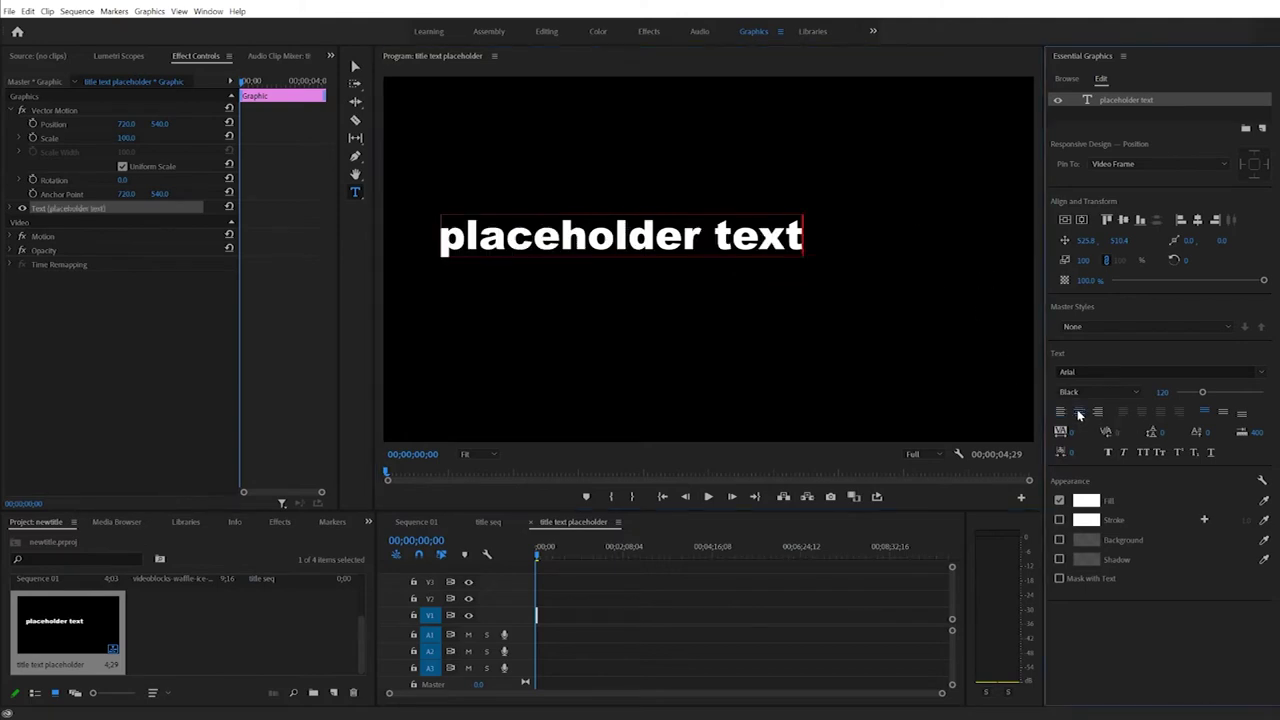
click(1081, 220)
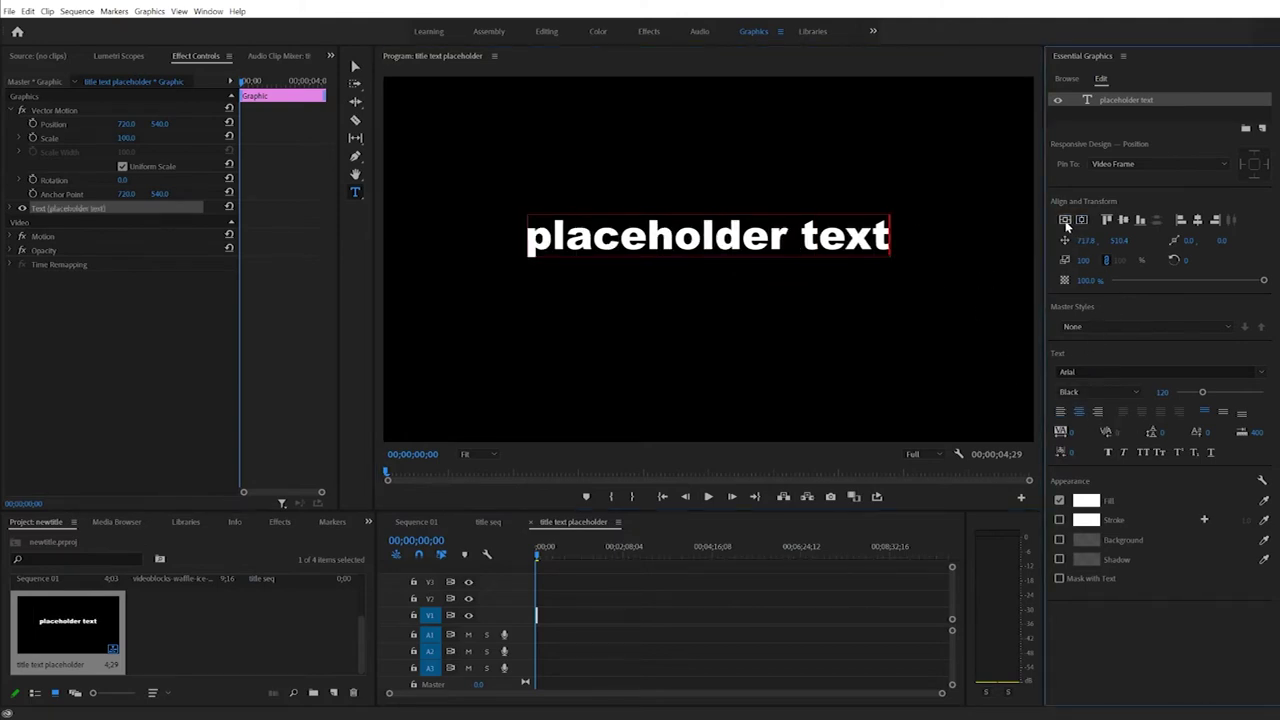
click(1065, 220)
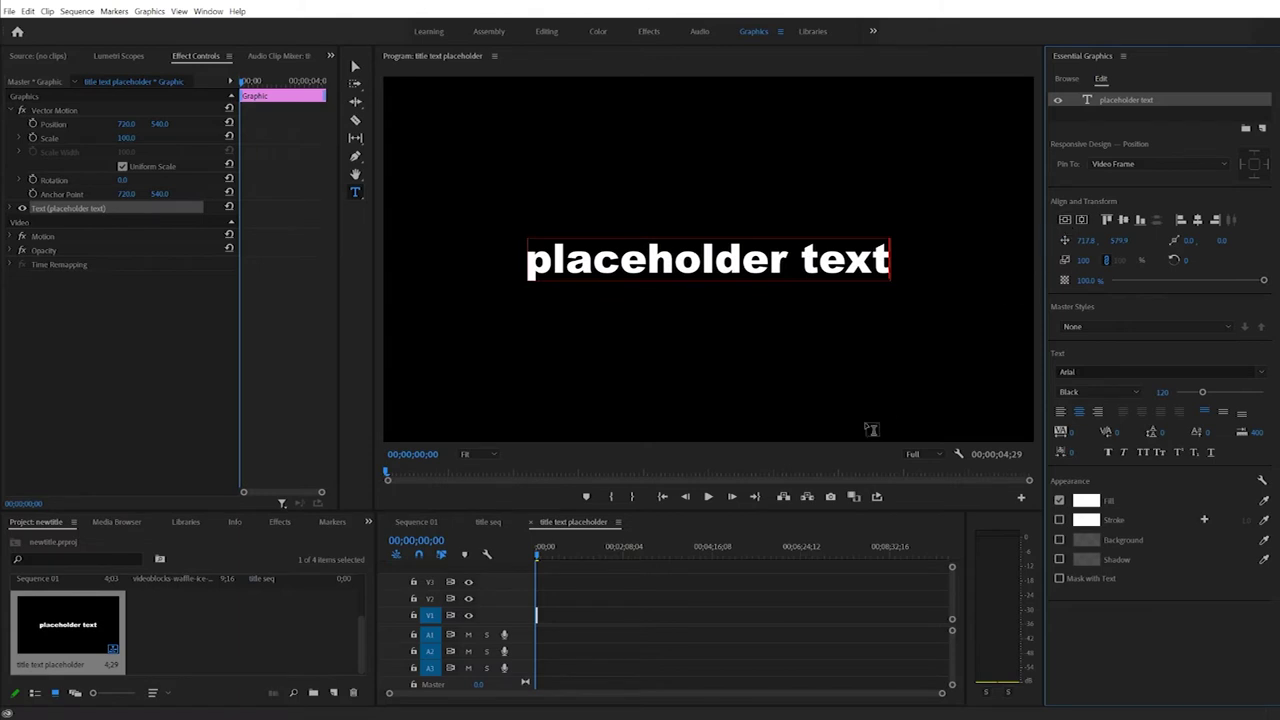
click(489, 522)
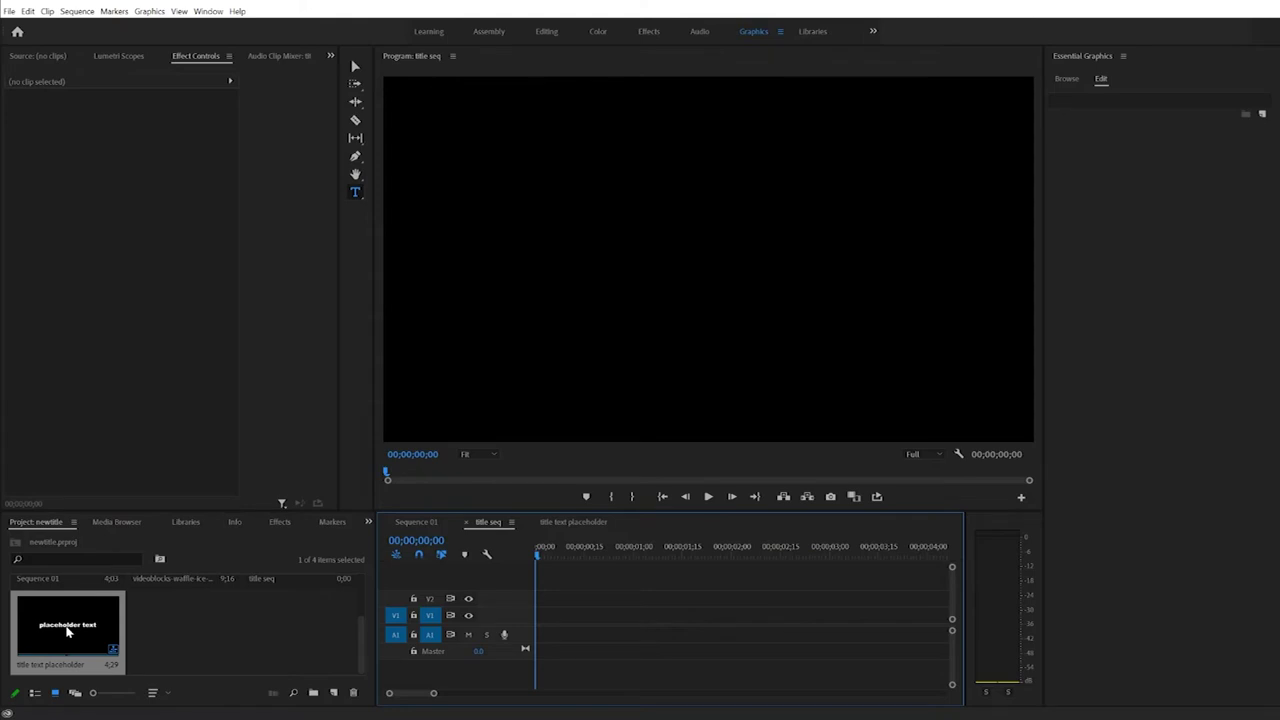
Step: Place the title text placeholder sequence on V1 of title seq, unlinking and deleting its audio
drag(67, 632, 545, 625)
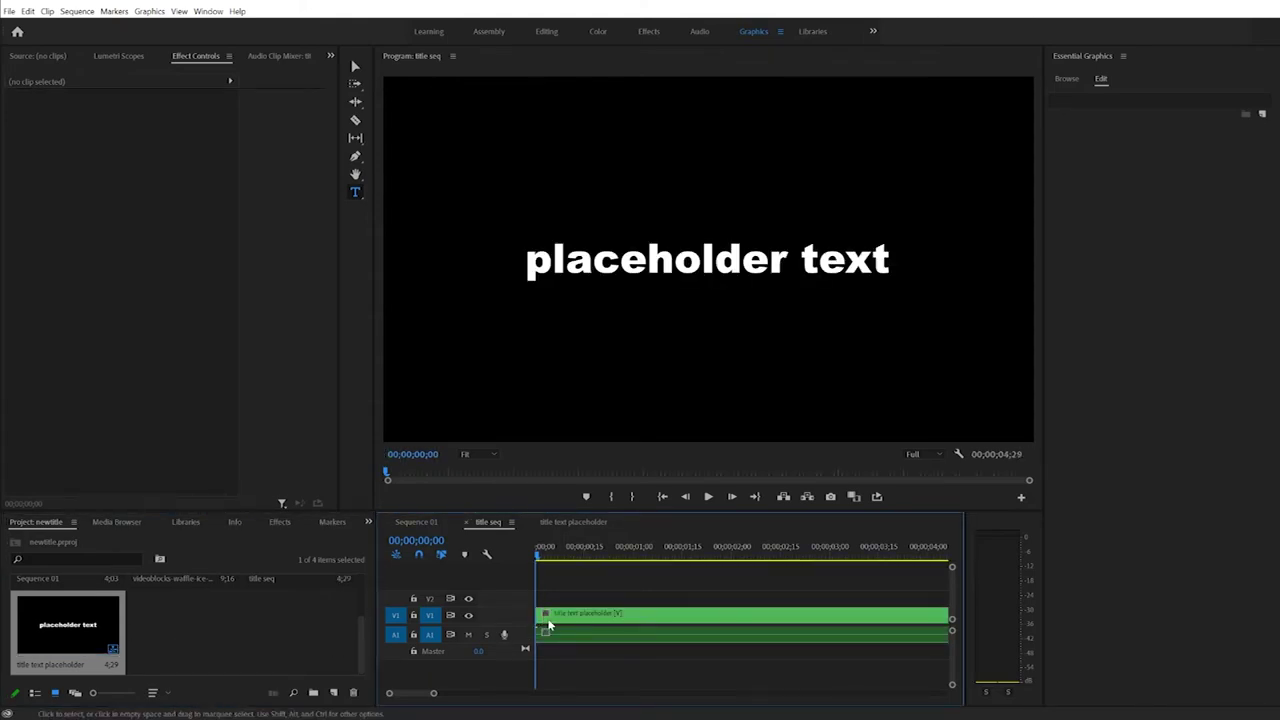
right_click(558, 624)
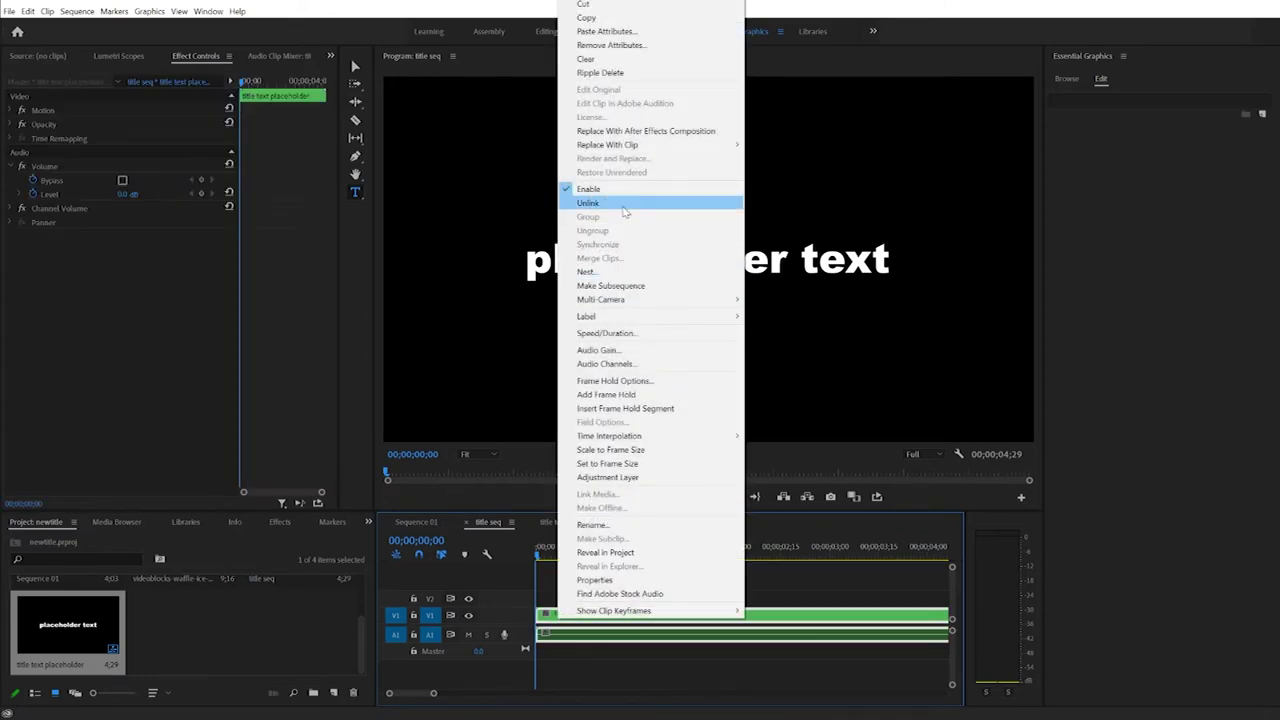
click(621, 203)
click(564, 636)
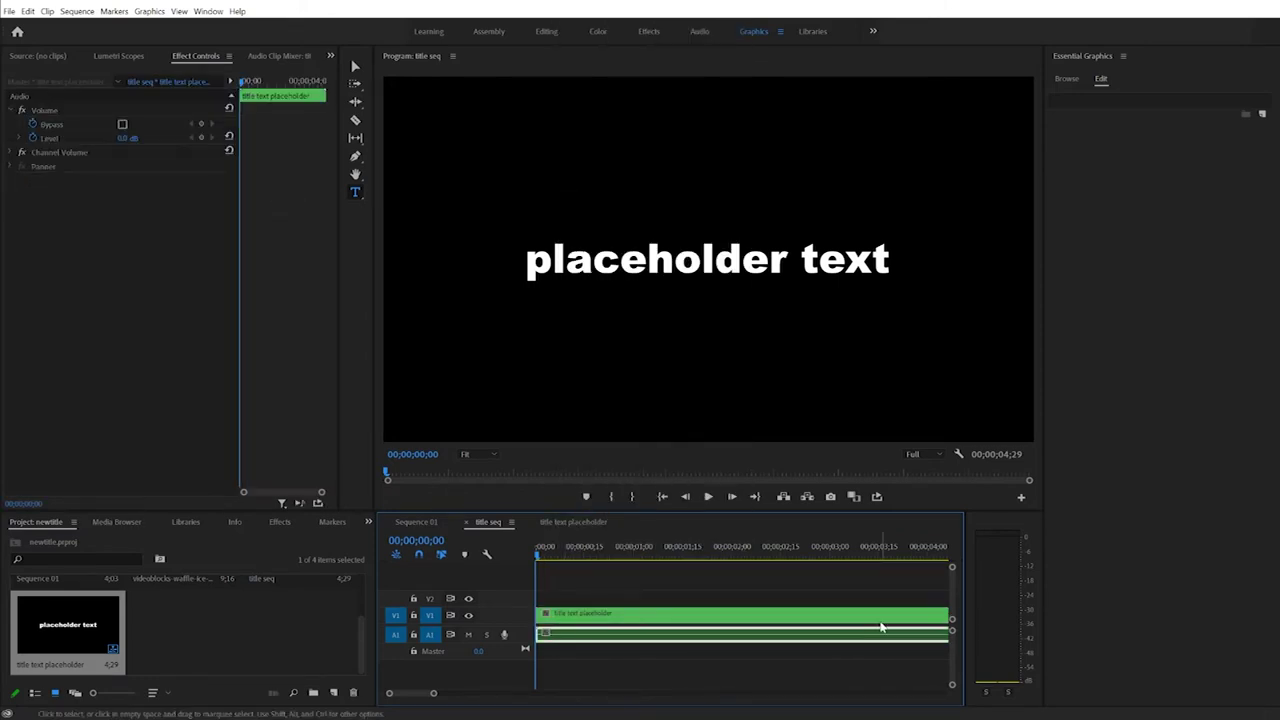
key(Delete)
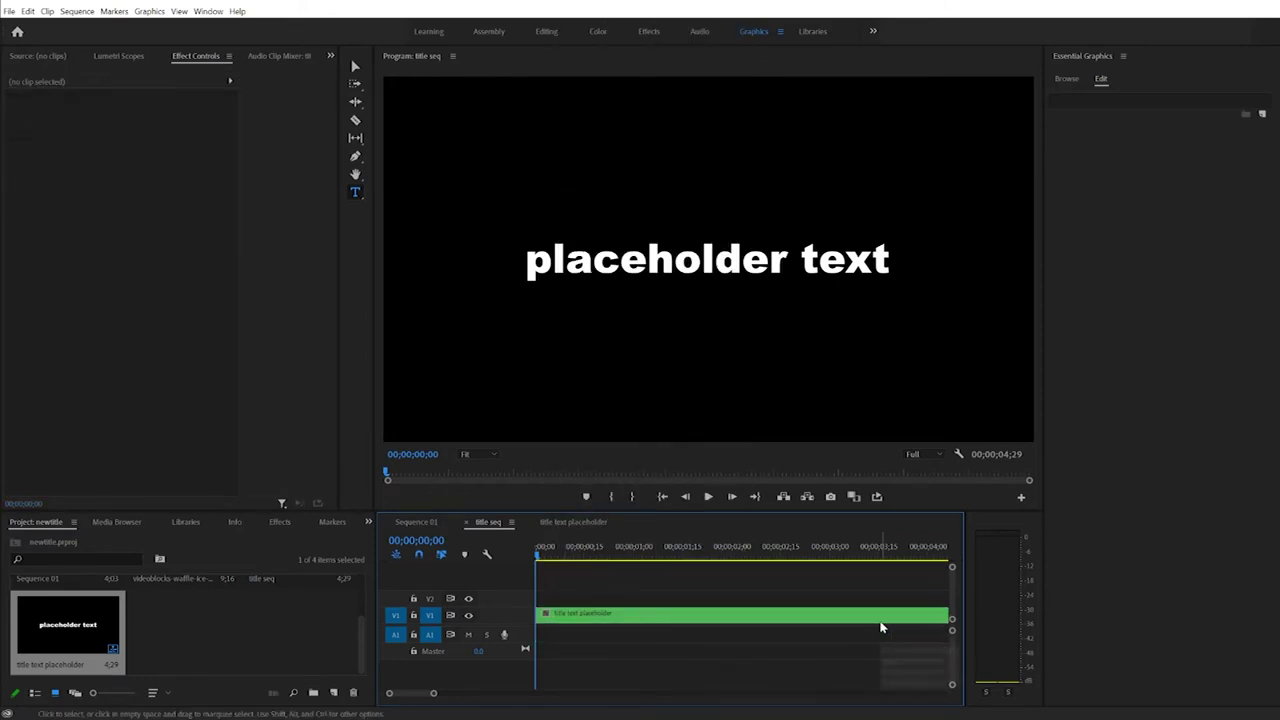
click(580, 621)
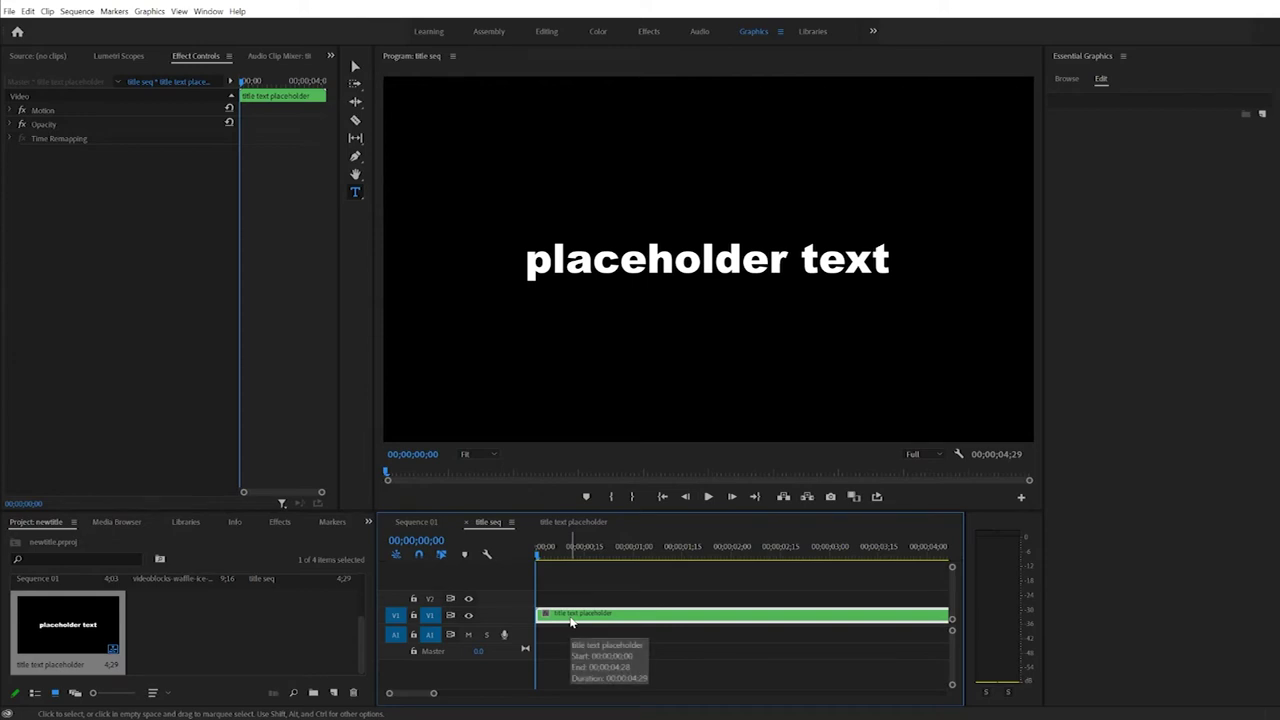
Step: Move the placeholder clip up to V2 and apply the Wave Warp effect to it
drag(572, 621, 570, 607)
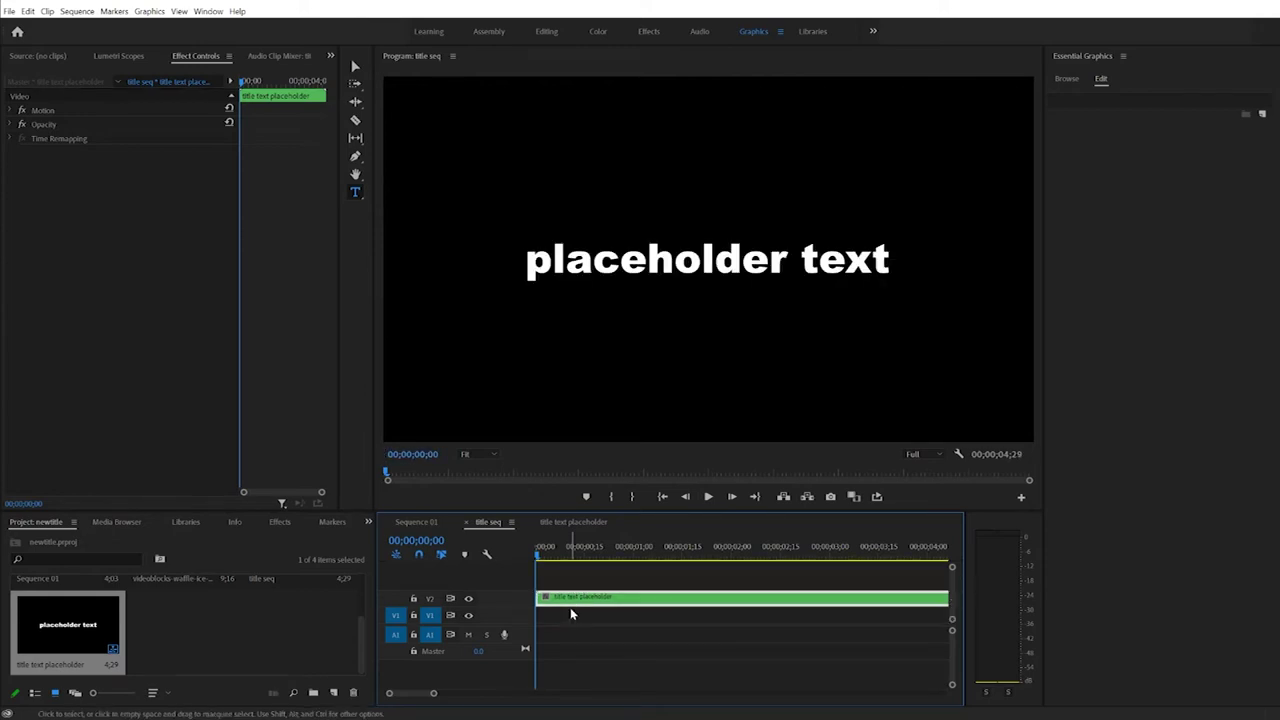
click(281, 522)
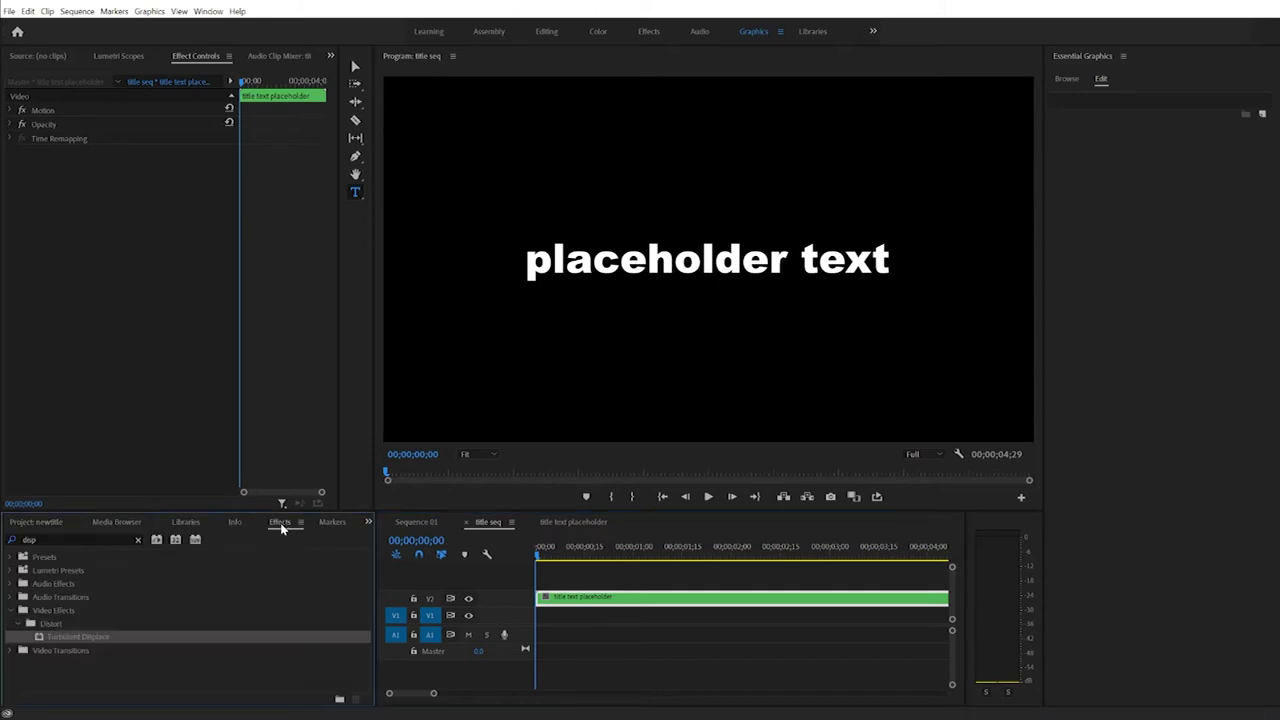
click(72, 543)
text(warp)
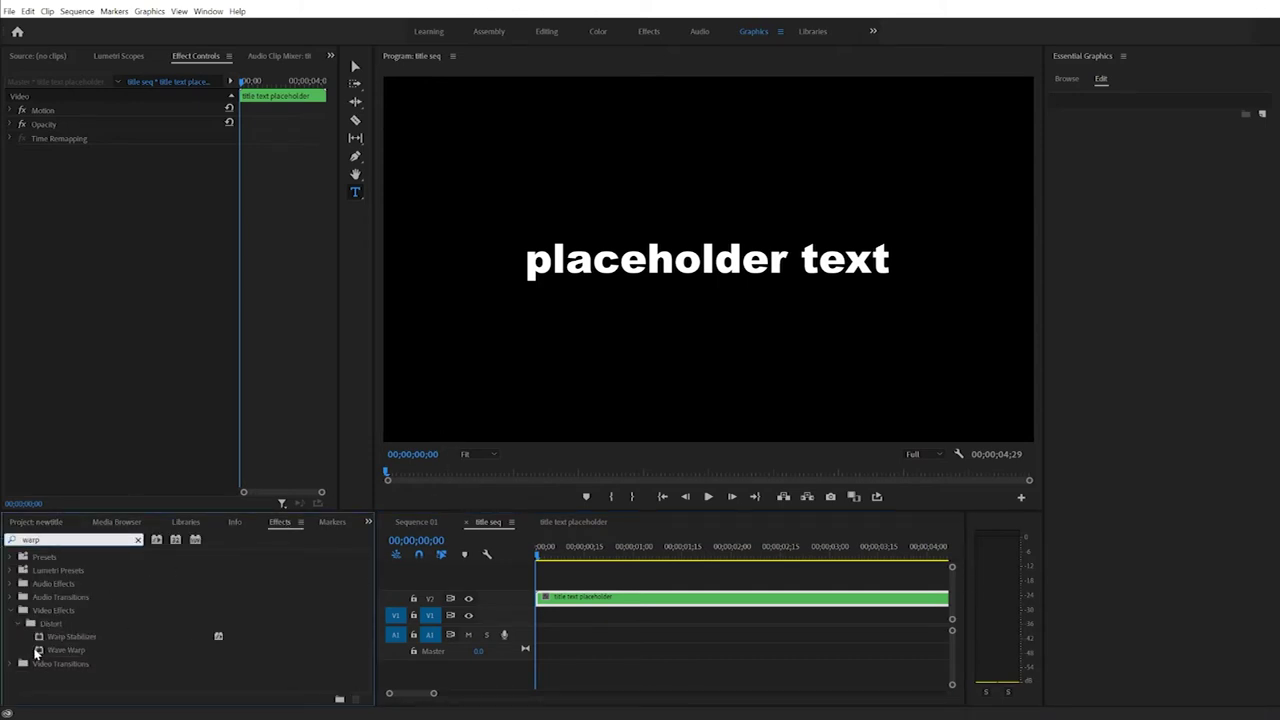
drag(36, 654, 576, 605)
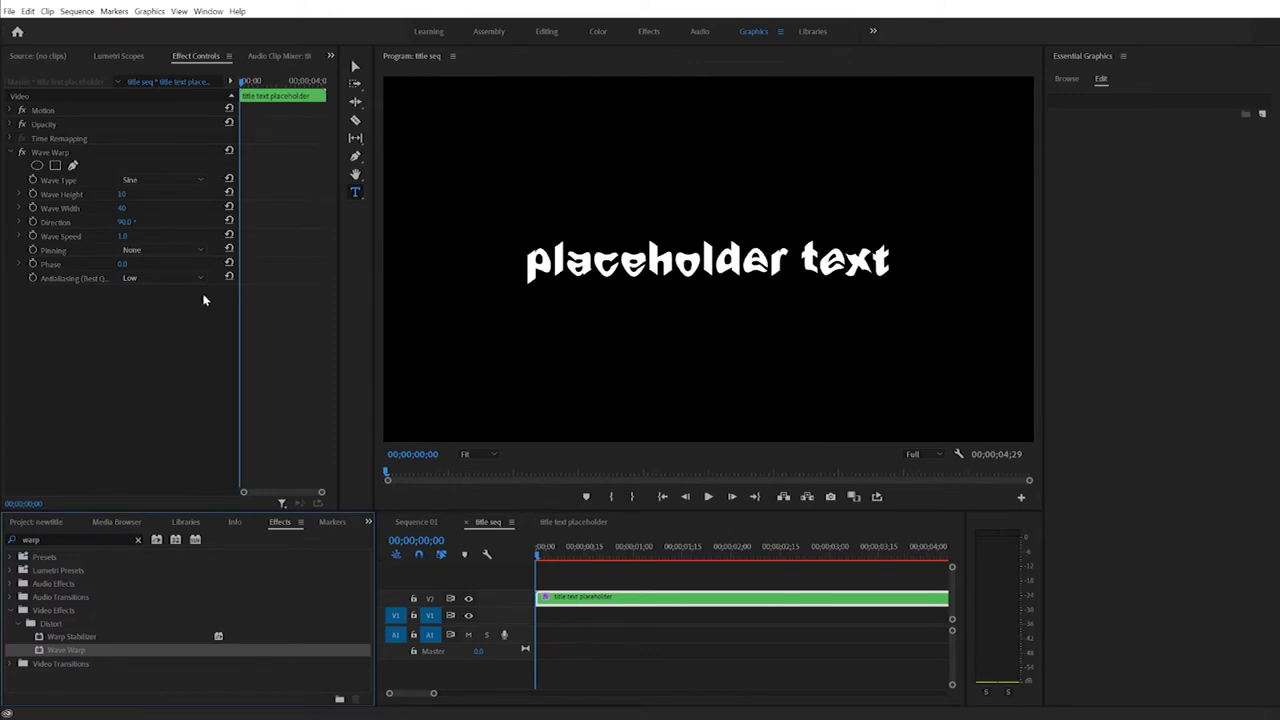
Step: Set Wave Warp's Wave Type to Square, adjust Wave Height, and play to preview
click(147, 186)
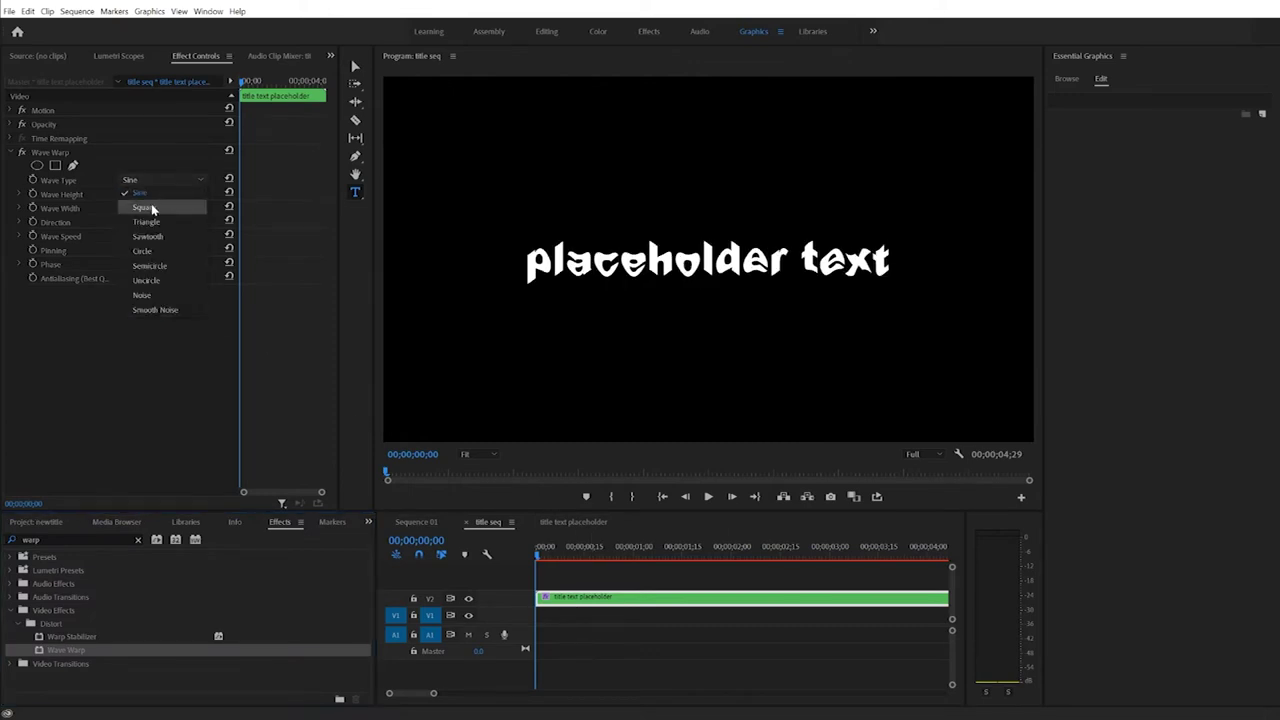
click(150, 205)
drag(120, 195, 127, 200)
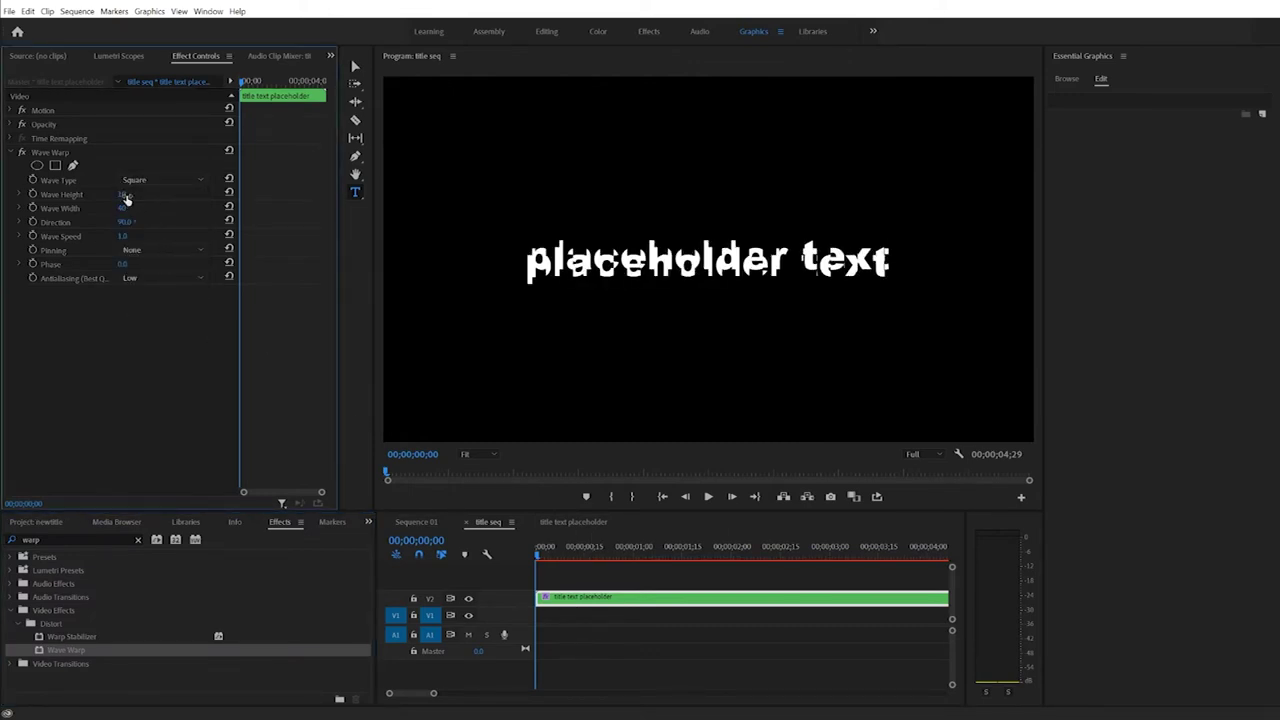
click(538, 553)
key(space)
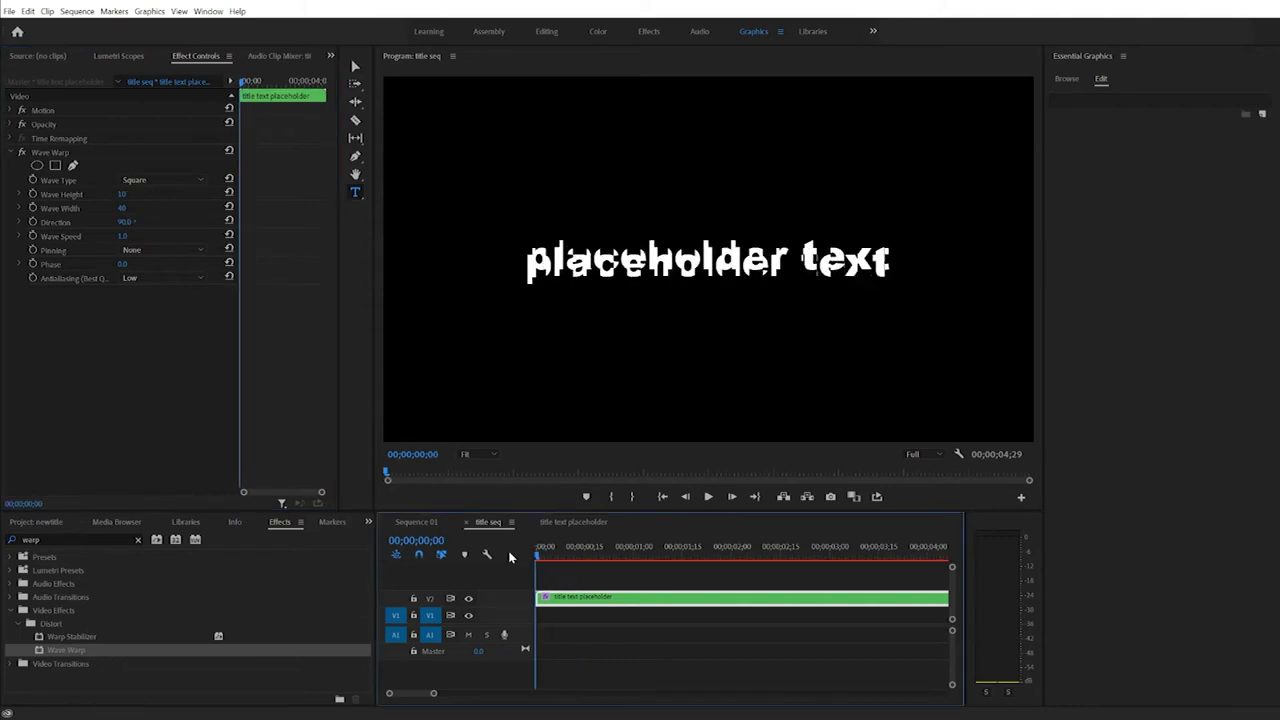
Step: Duplicate the title clip onto V1 and razor-cut the copies into staggered pieces over the first second
drag(558, 597, 558, 614)
key(c)
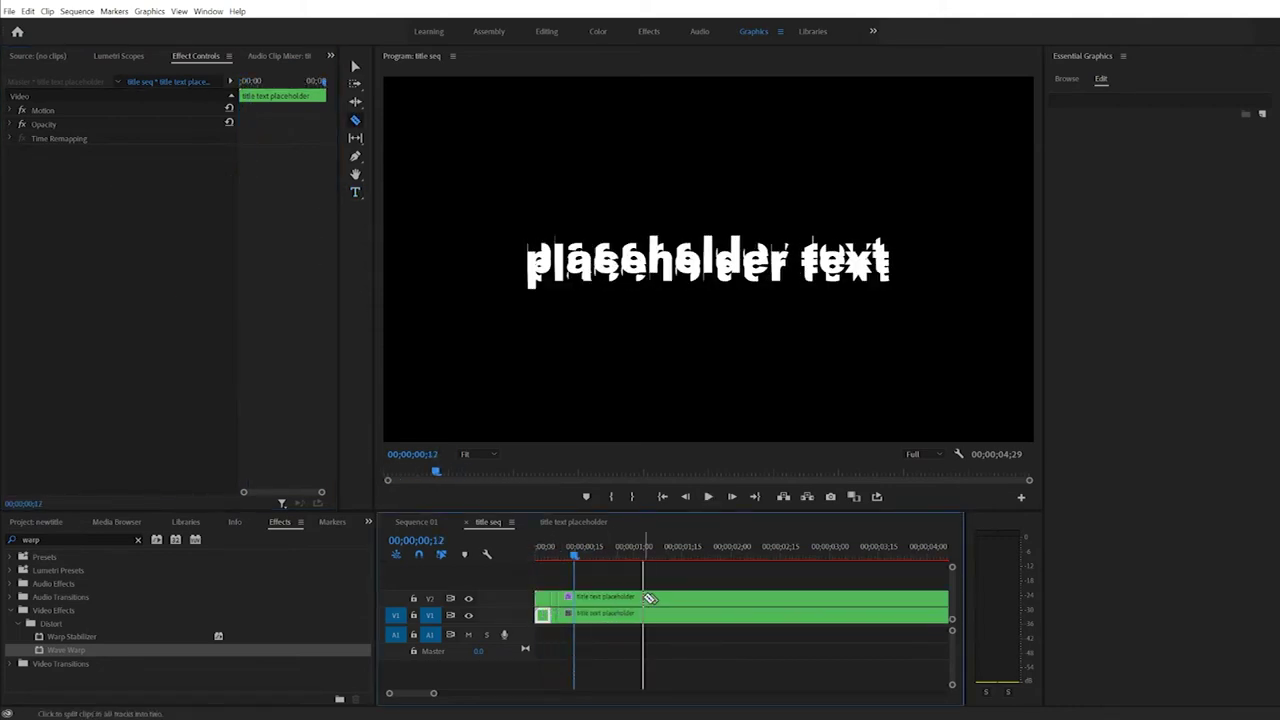
click(587, 550)
click(572, 613)
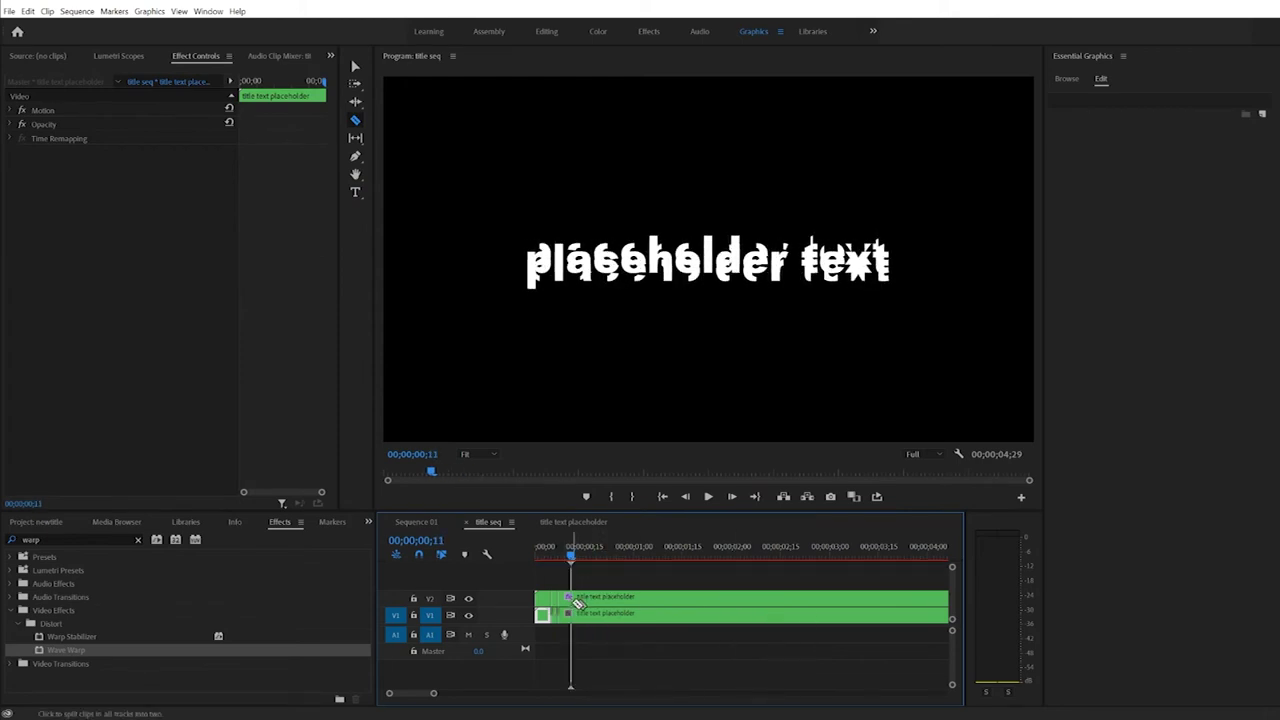
key(v)
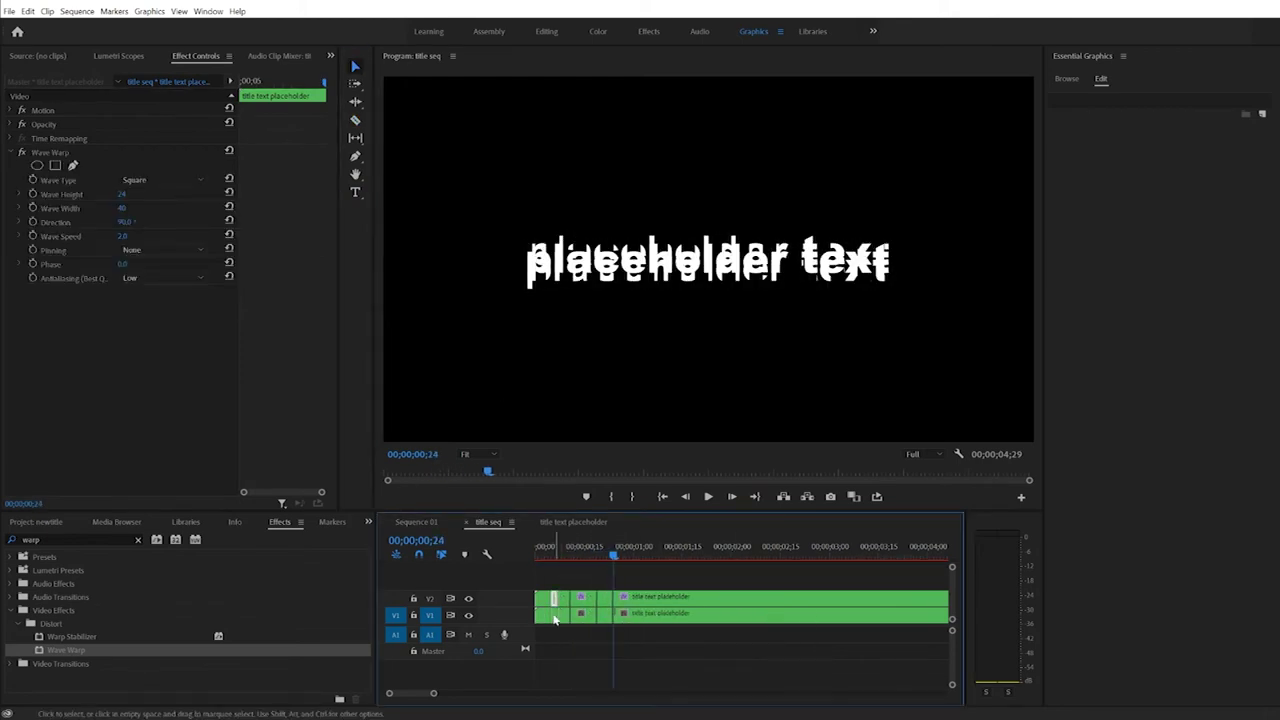
drag(540, 614, 590, 600)
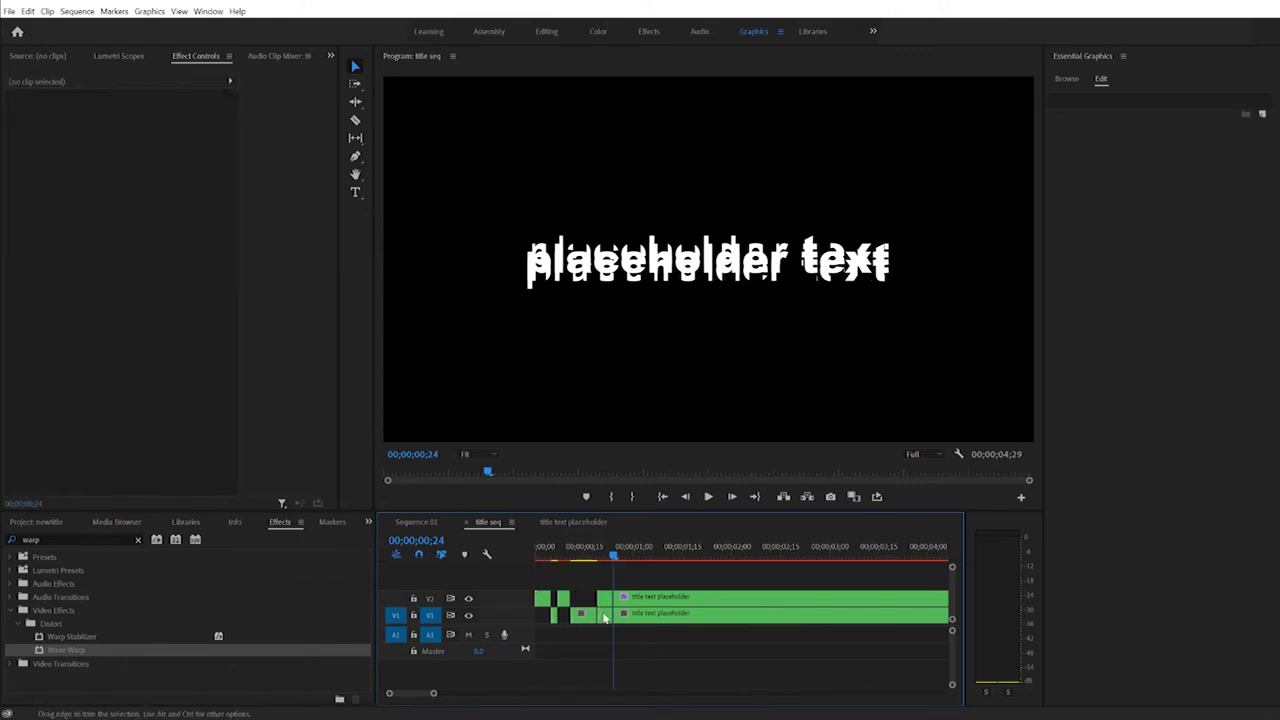
drag(622, 616, 612, 614)
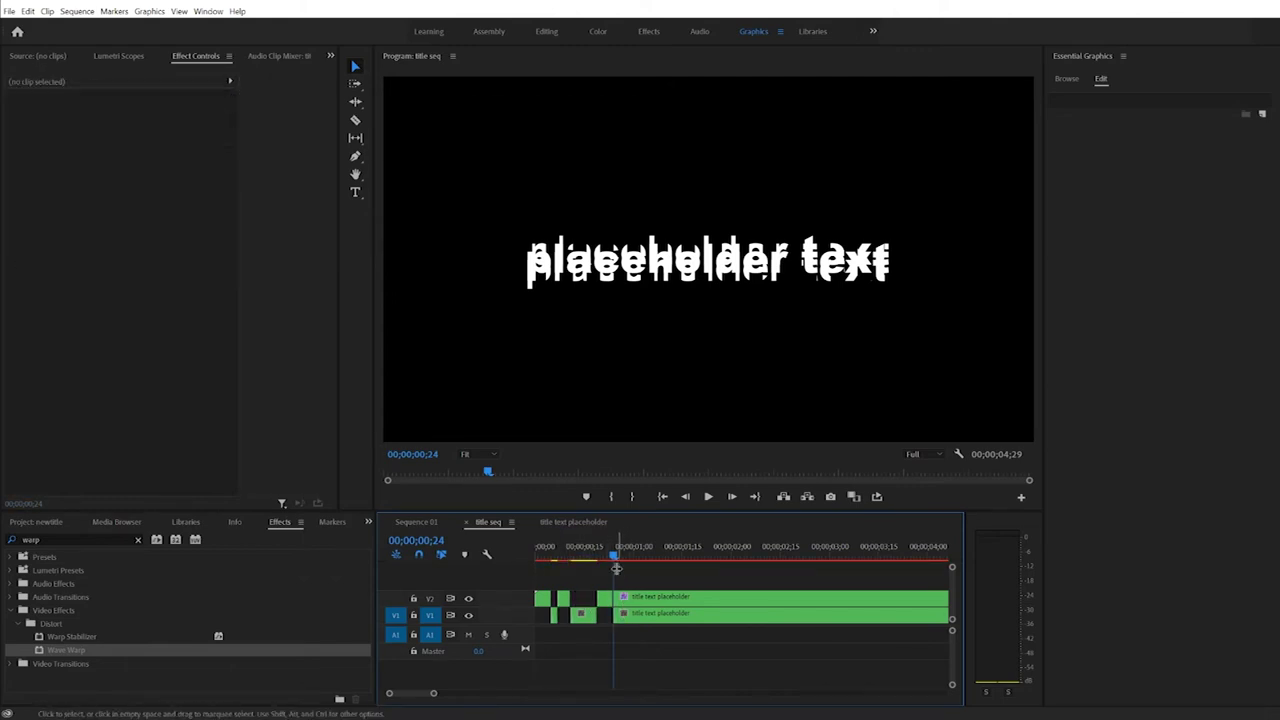
mouse_move(614, 560)
mouse_down()
mouse_move(535, 560)
mouse_move(622, 568)
mouse_move(594, 568)
mouse_up()
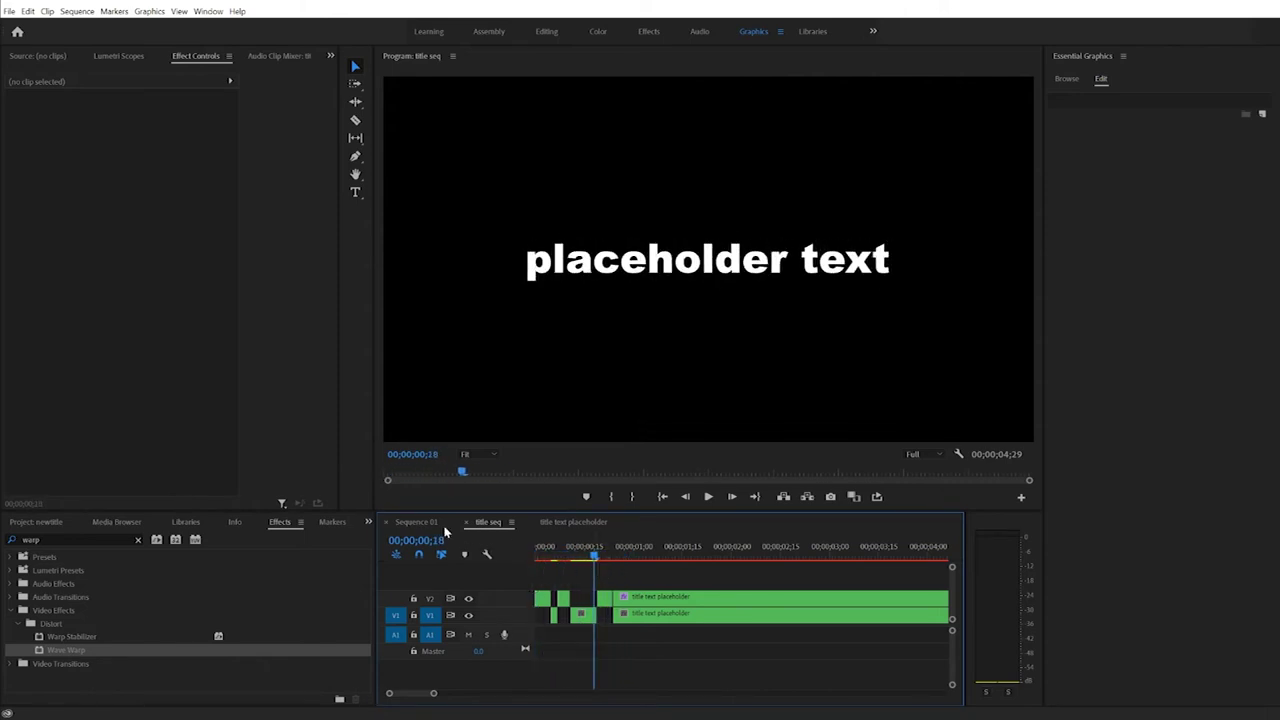
Step: Show Sequence 01 from its start and select the ice-cream background clip
click(416, 522)
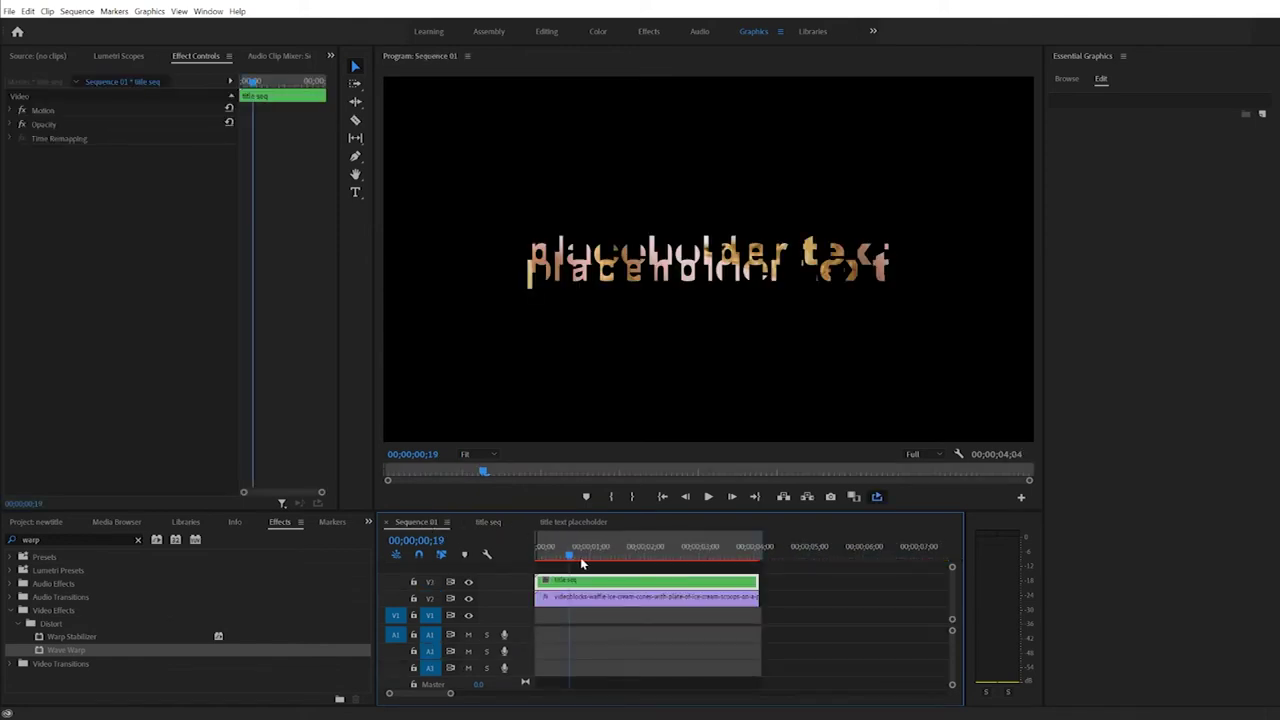
drag(573, 558, 538, 552)
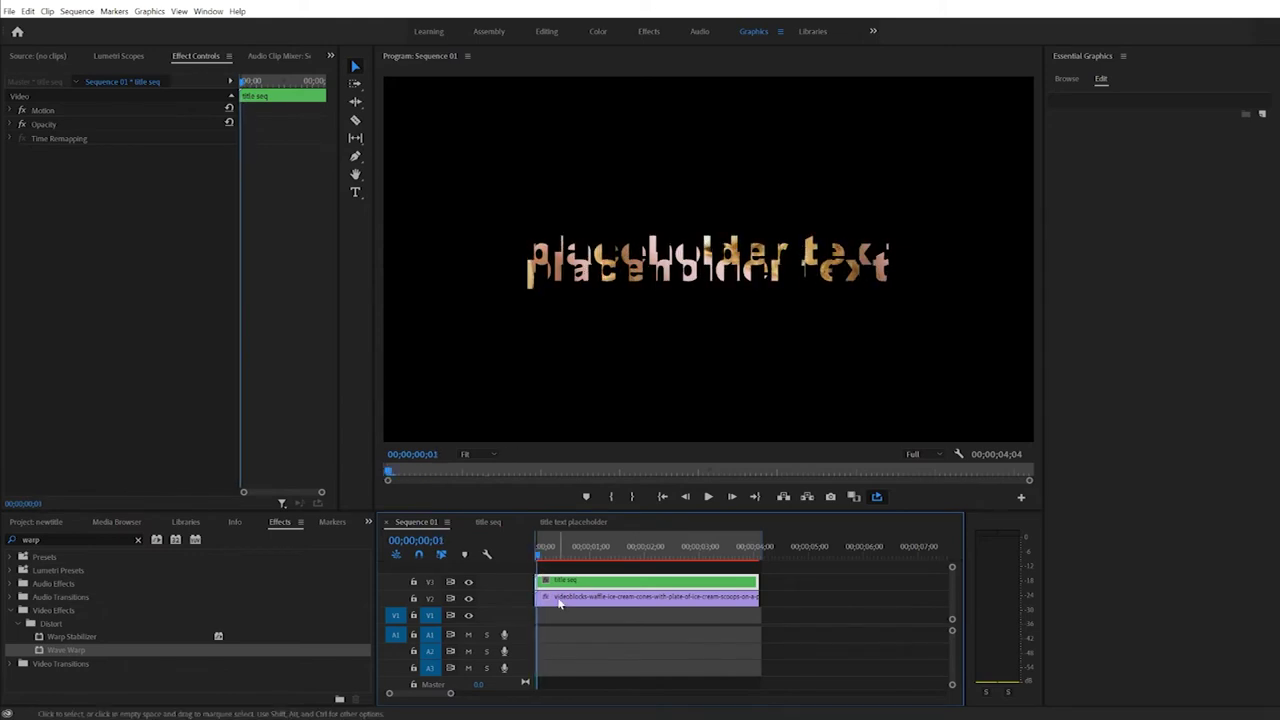
click(560, 600)
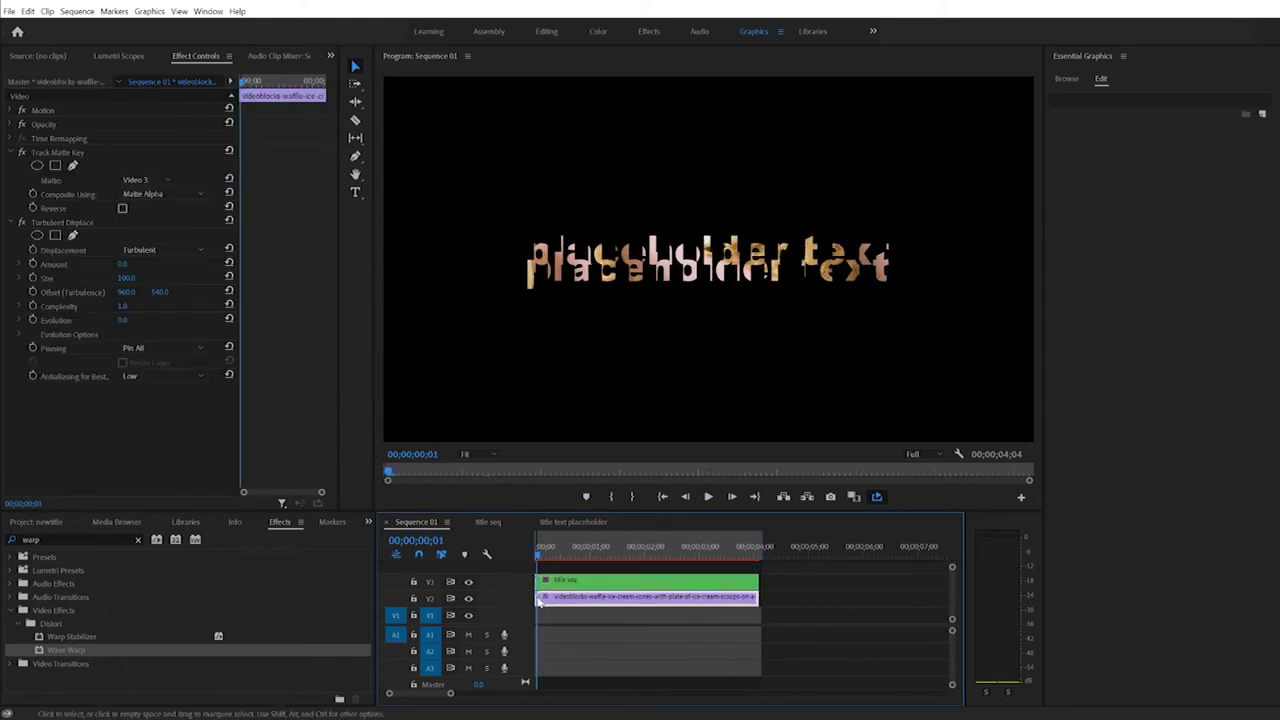
Step: Delete Track Matte Key and Turbulent Displace from the ice-cream clip and preview the result
click(45, 152)
key(Delete)
click(45, 152)
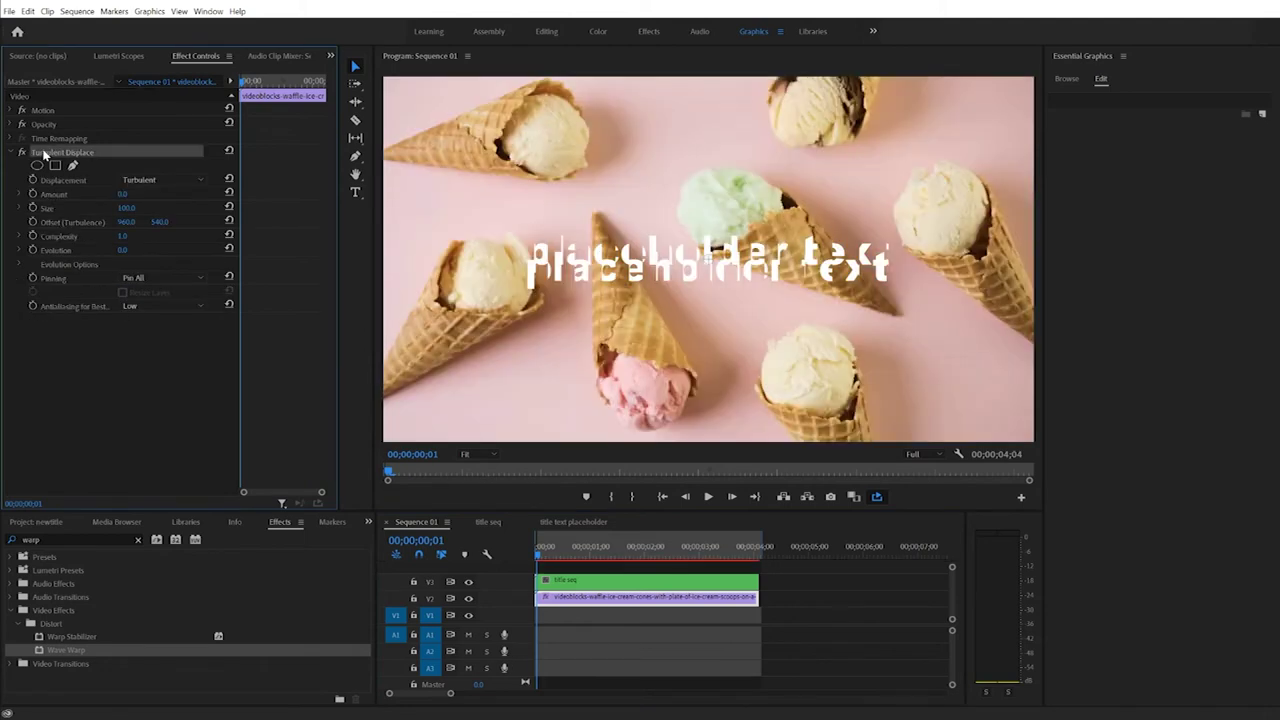
key(Delete)
mouse_move(538, 546)
mouse_down()
mouse_move(609, 548)
mouse_move(544, 548)
mouse_up()
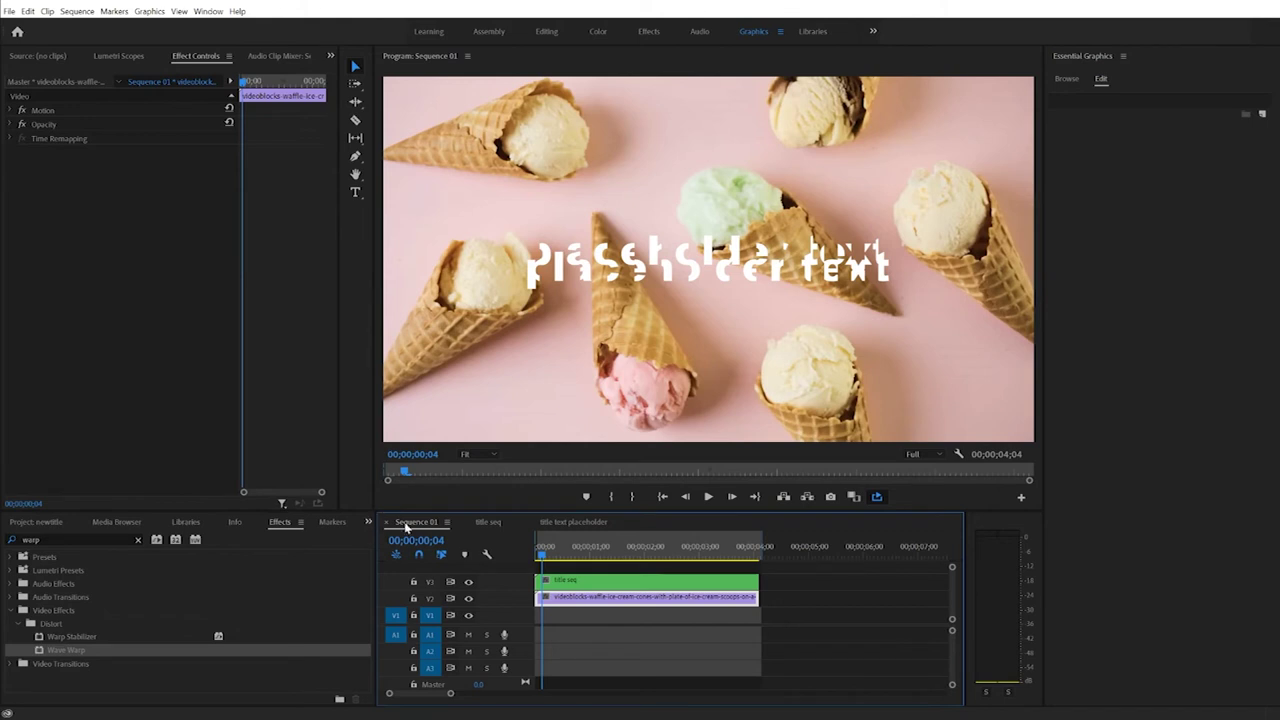
click(40, 522)
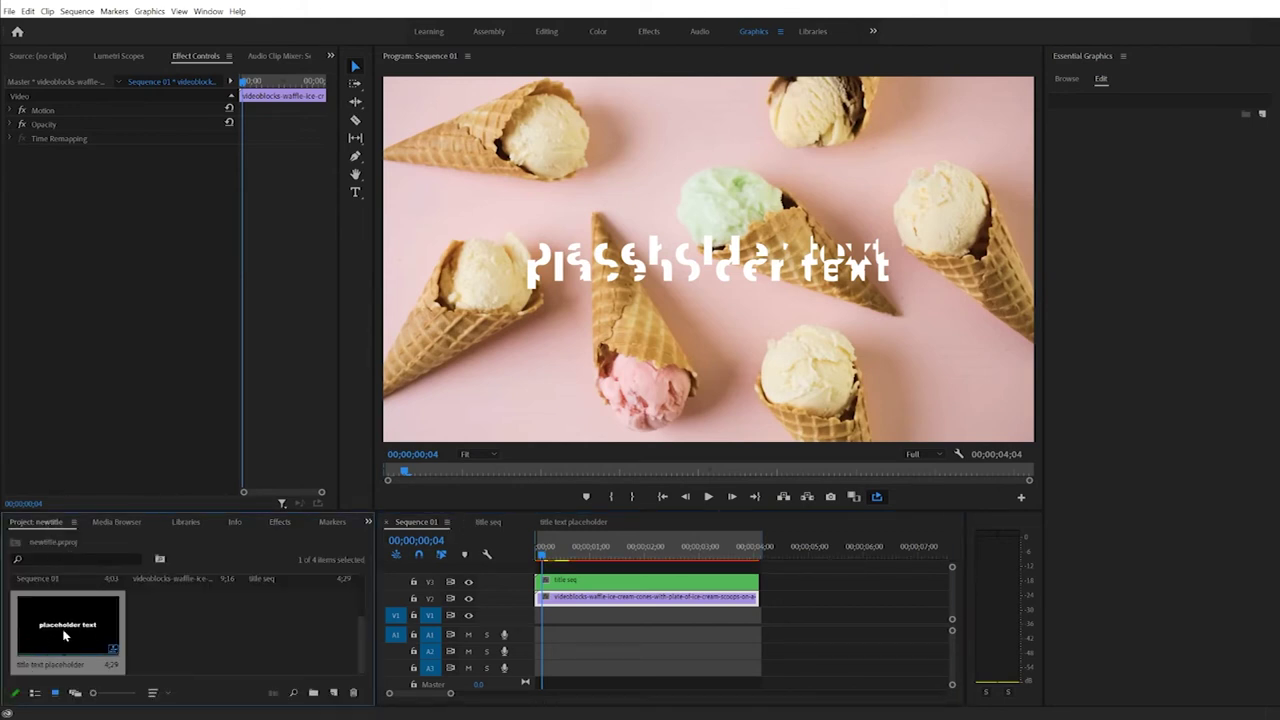
Step: Replace 'placeholder text' with 'ICE CREAM PROJECT 2' in the title text placeholder sequence
double_click(63, 634)
click(660, 270)
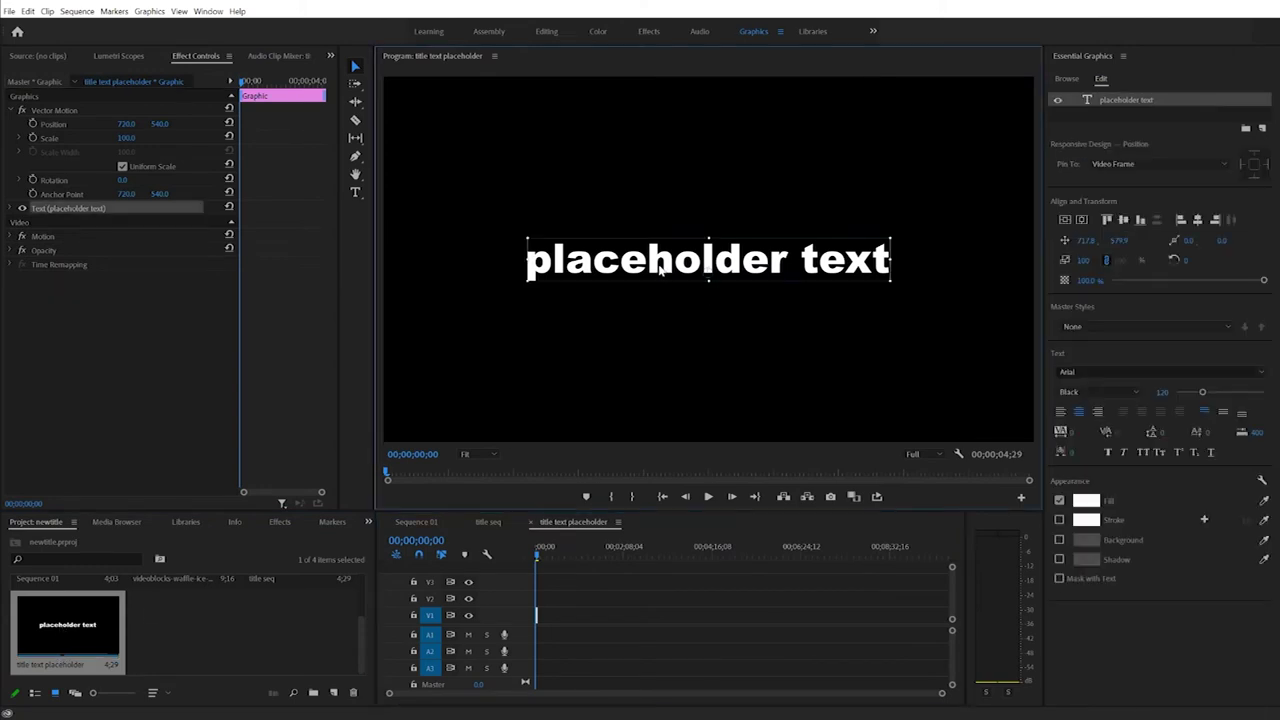
double_click(680, 266)
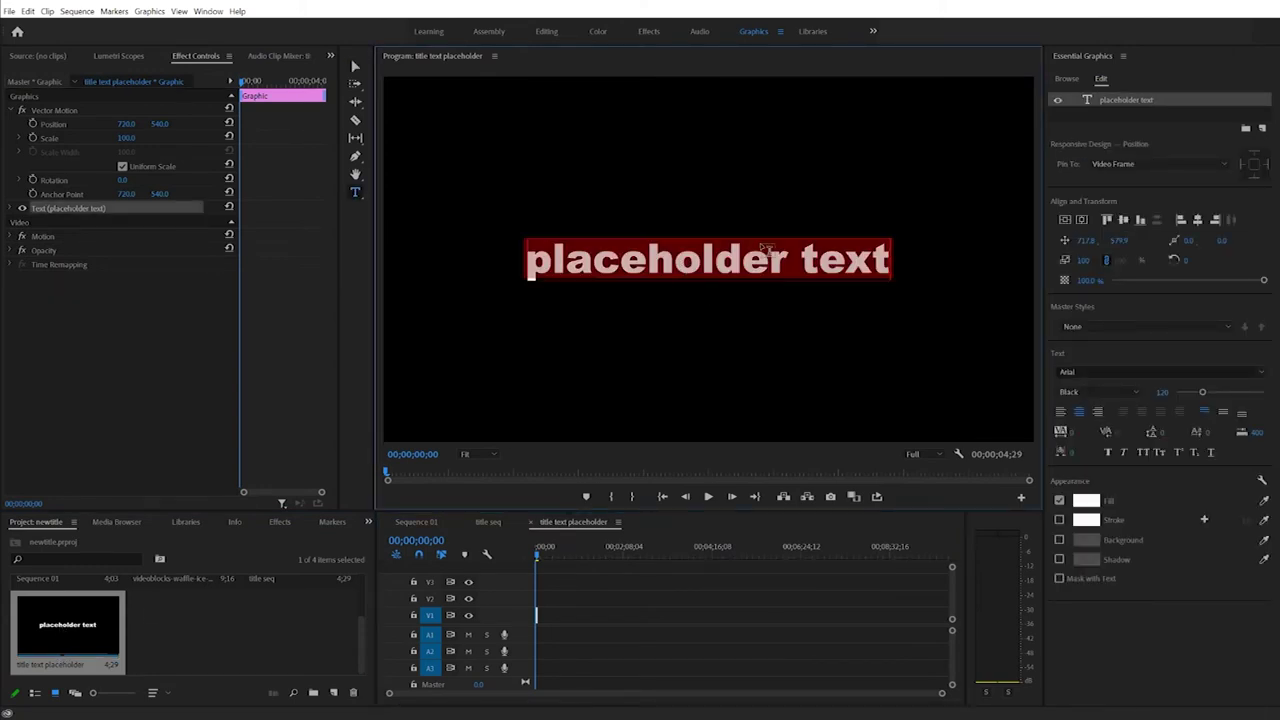
text(i)
key(BackSpace)
text(ICE C)
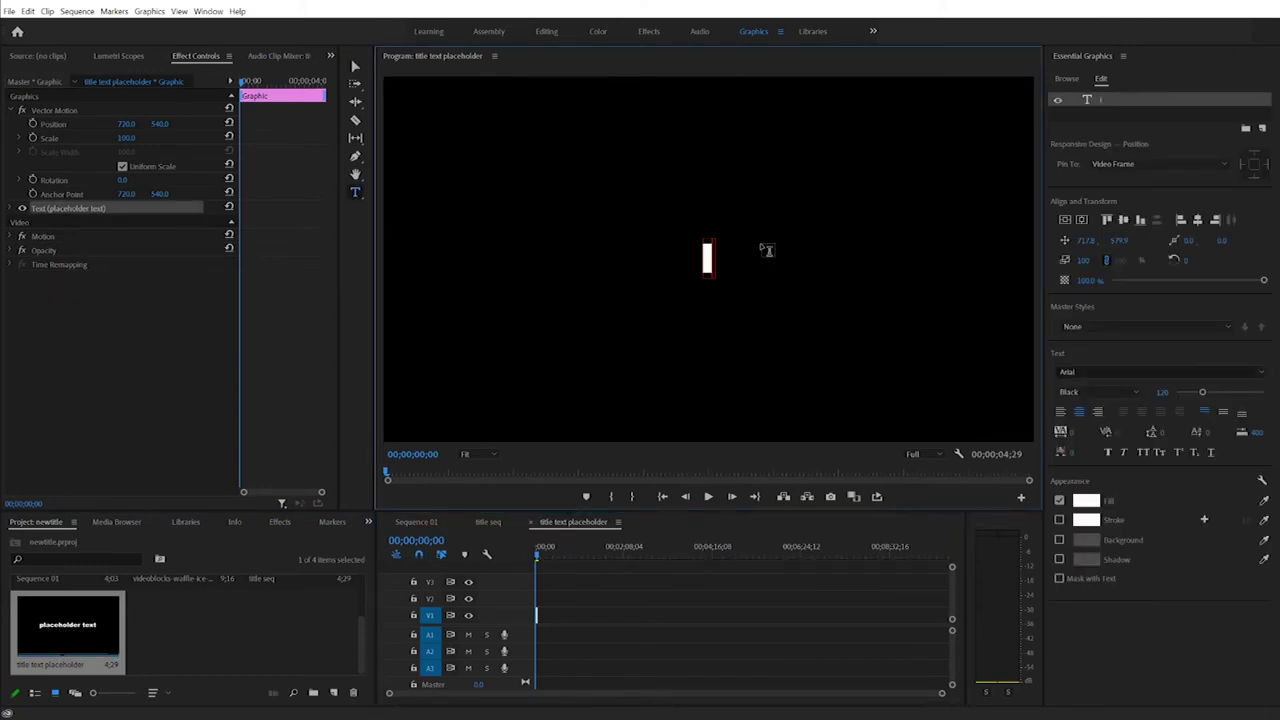
text(REAM)
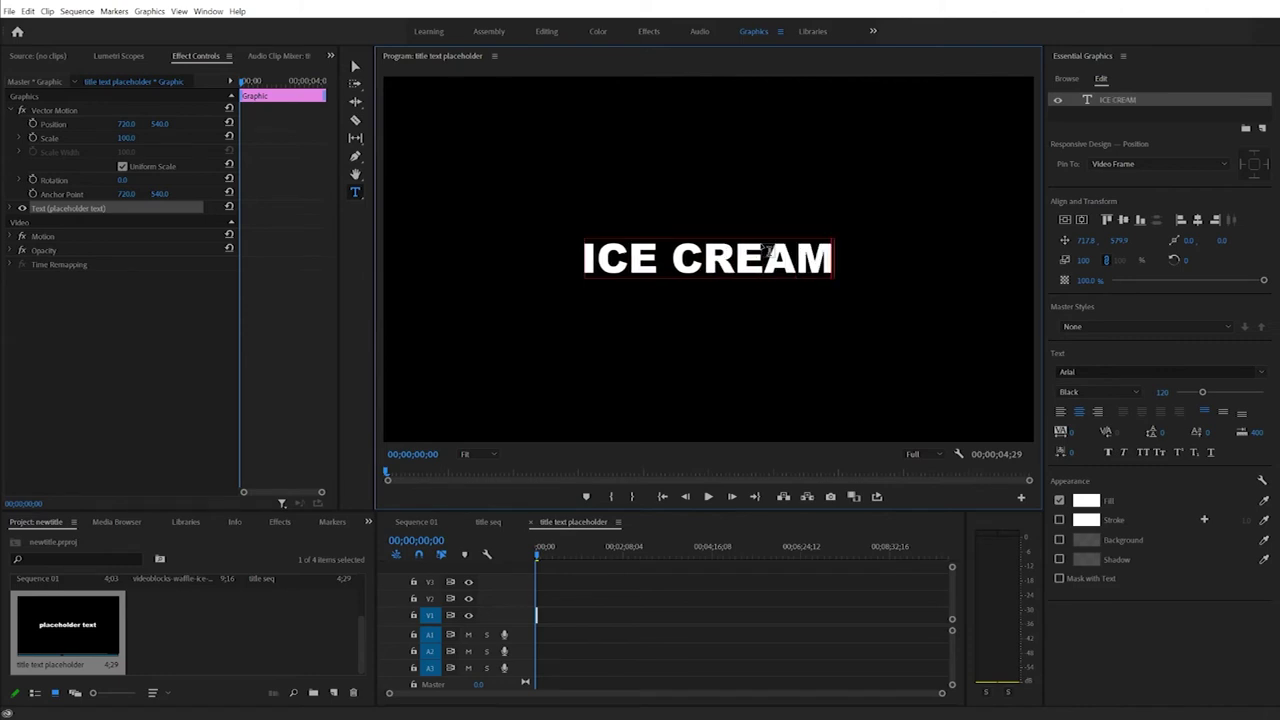
text( Pr)
key(BackSpace)
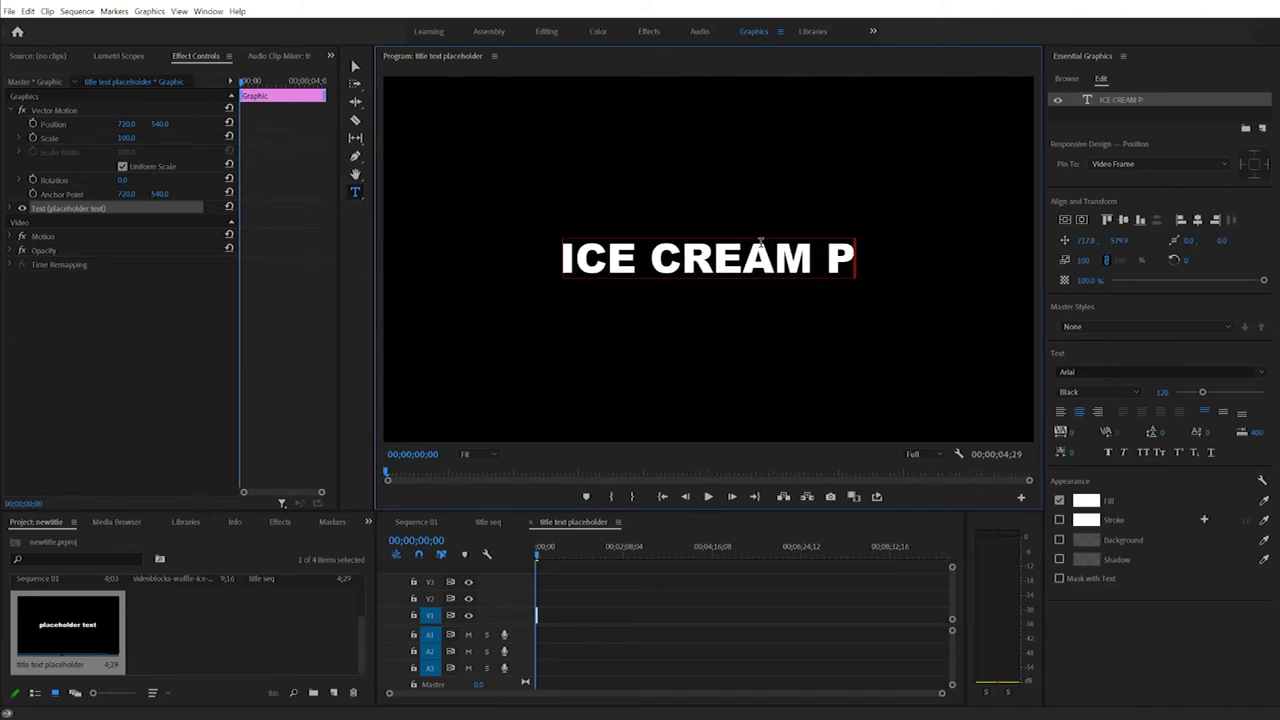
text(ROJECT 2)
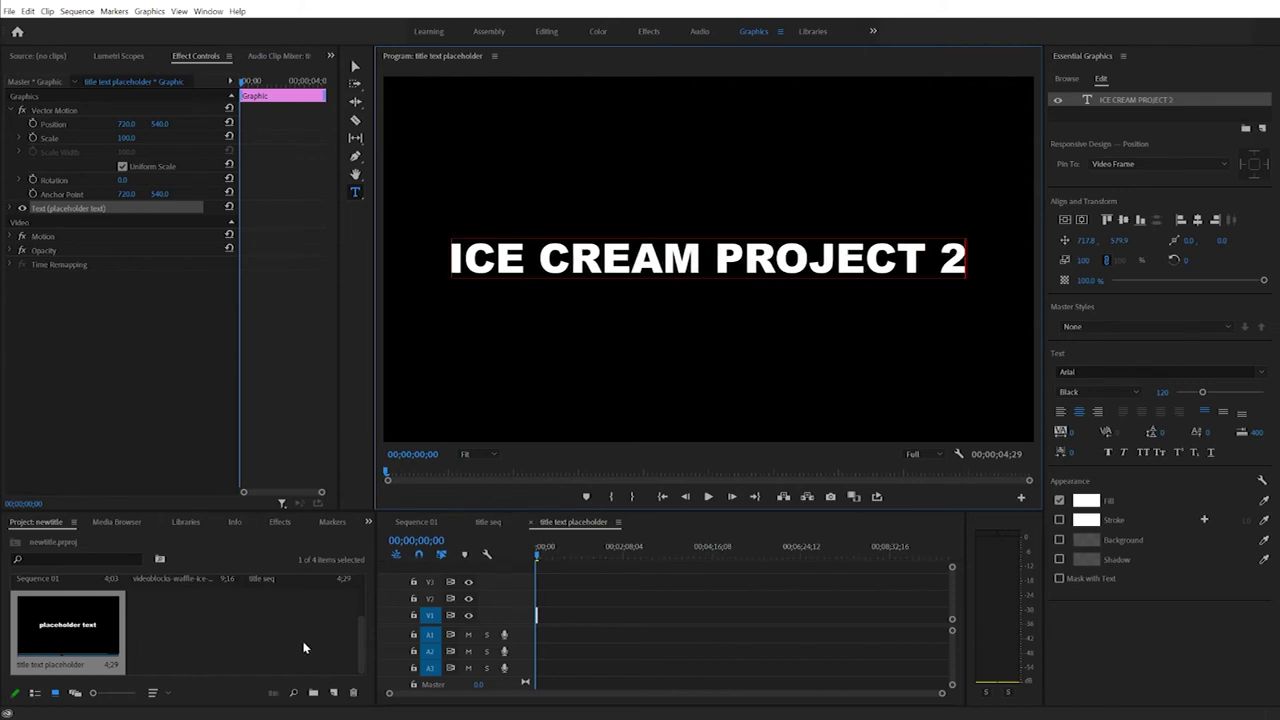
click(488, 523)
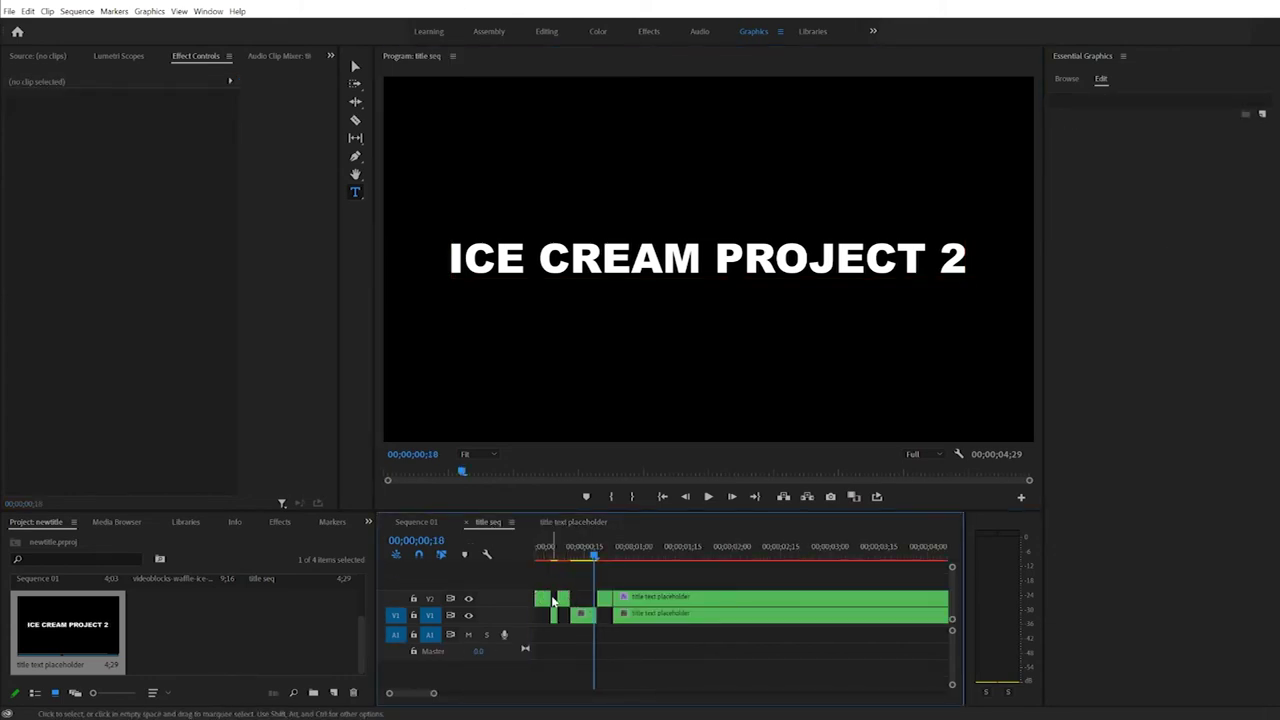
Step: Scrub title seq and Sequence 01 to preview the ICE CREAM PROJECT 2 glitch over the ice cream
click(590, 558)
drag(590, 558, 556, 563)
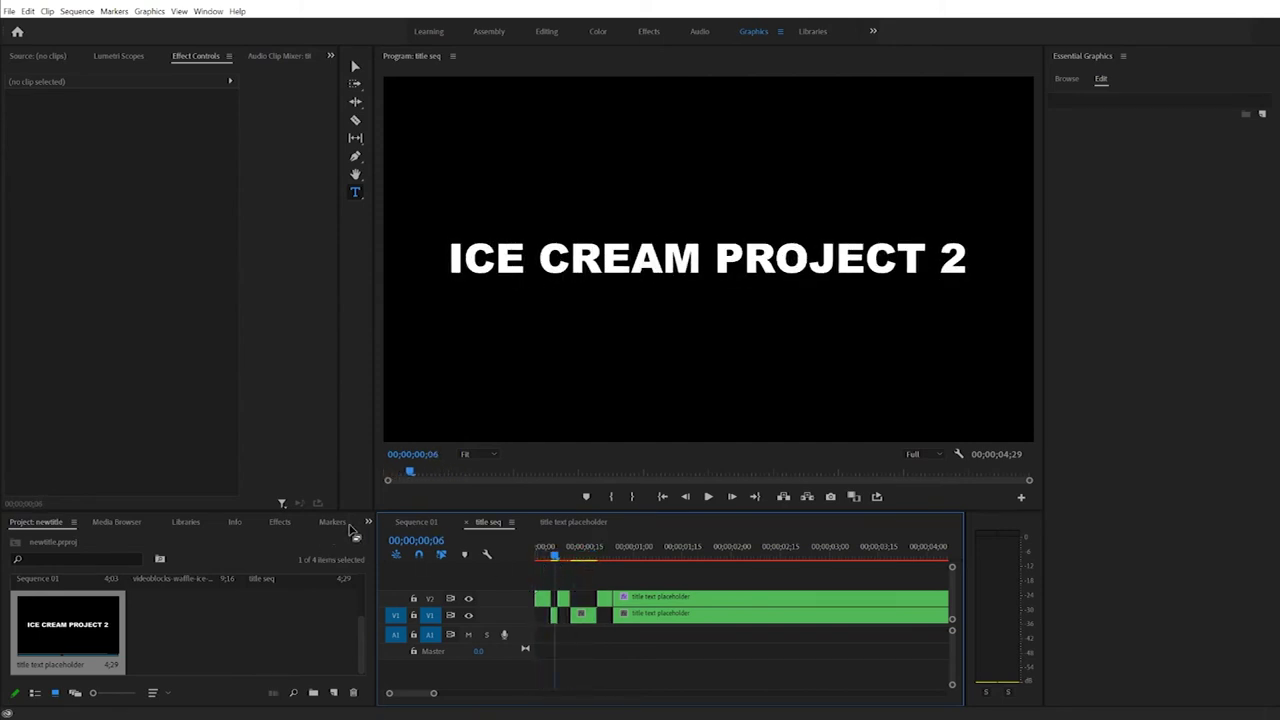
click(416, 523)
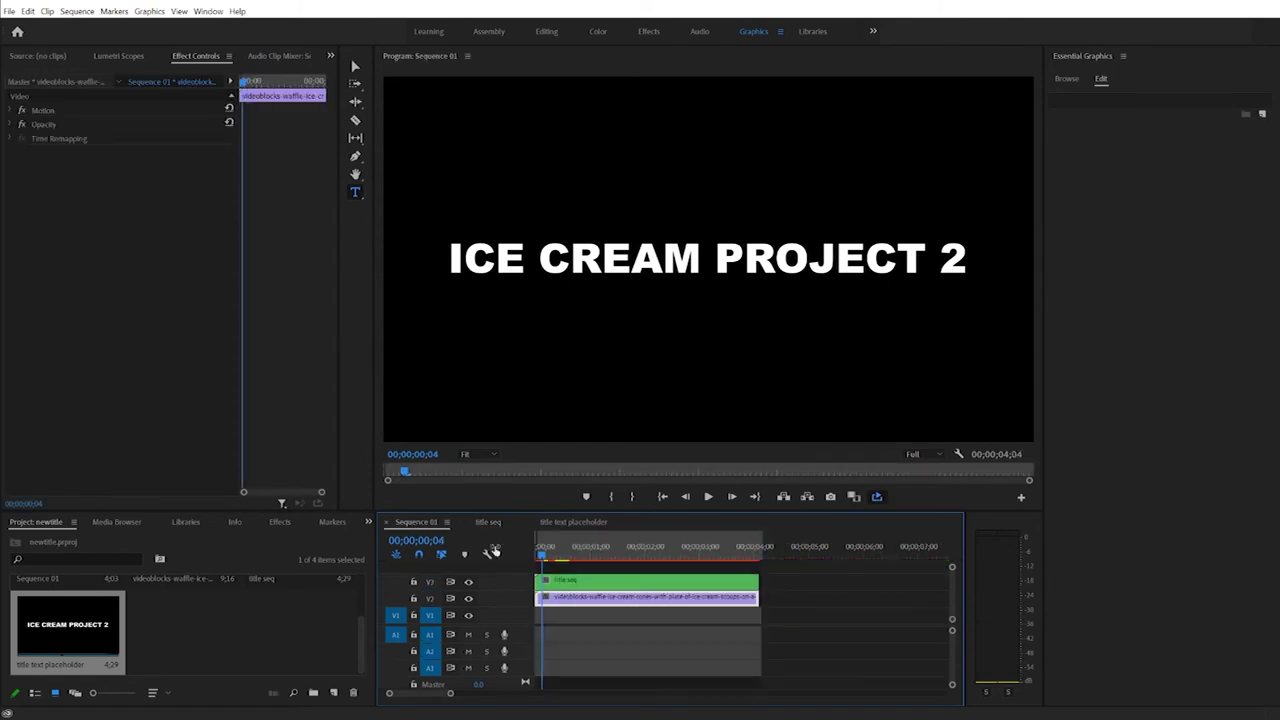
drag(541, 557, 537, 558)
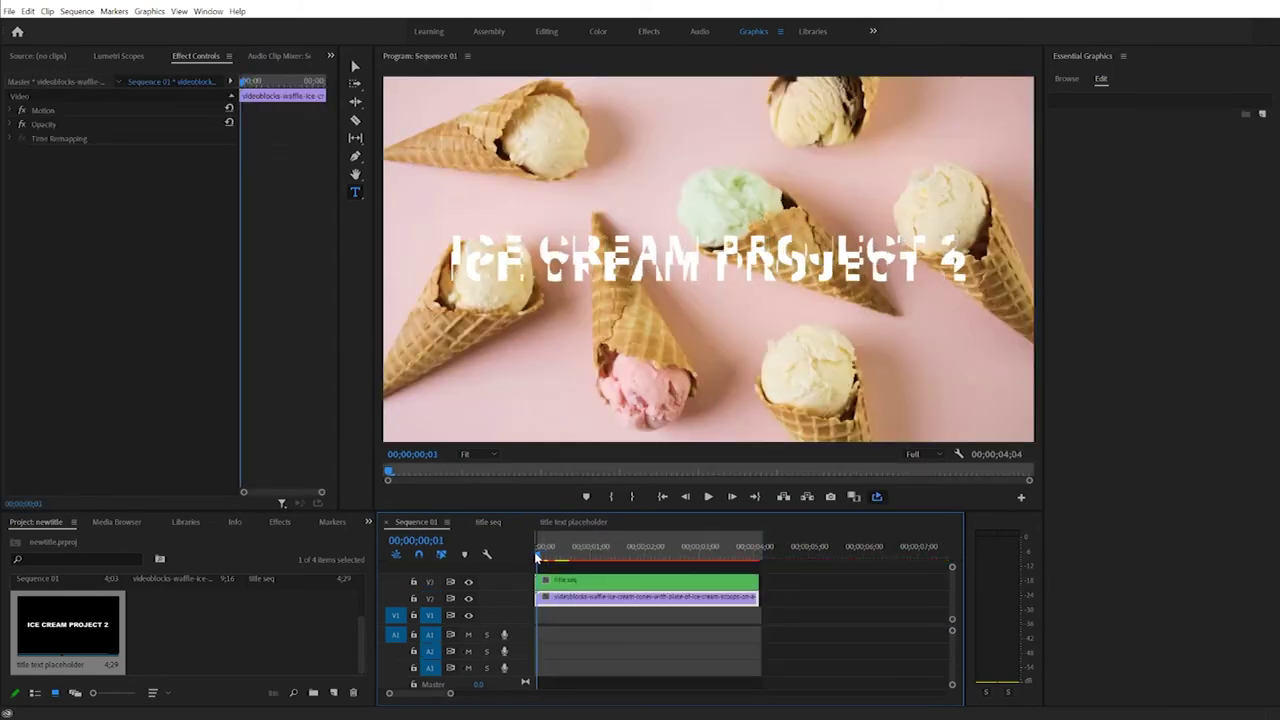
mouse_move(537, 557)
mouse_down()
mouse_move(655, 561)
mouse_move(542, 558)
mouse_up()
click(488, 522)
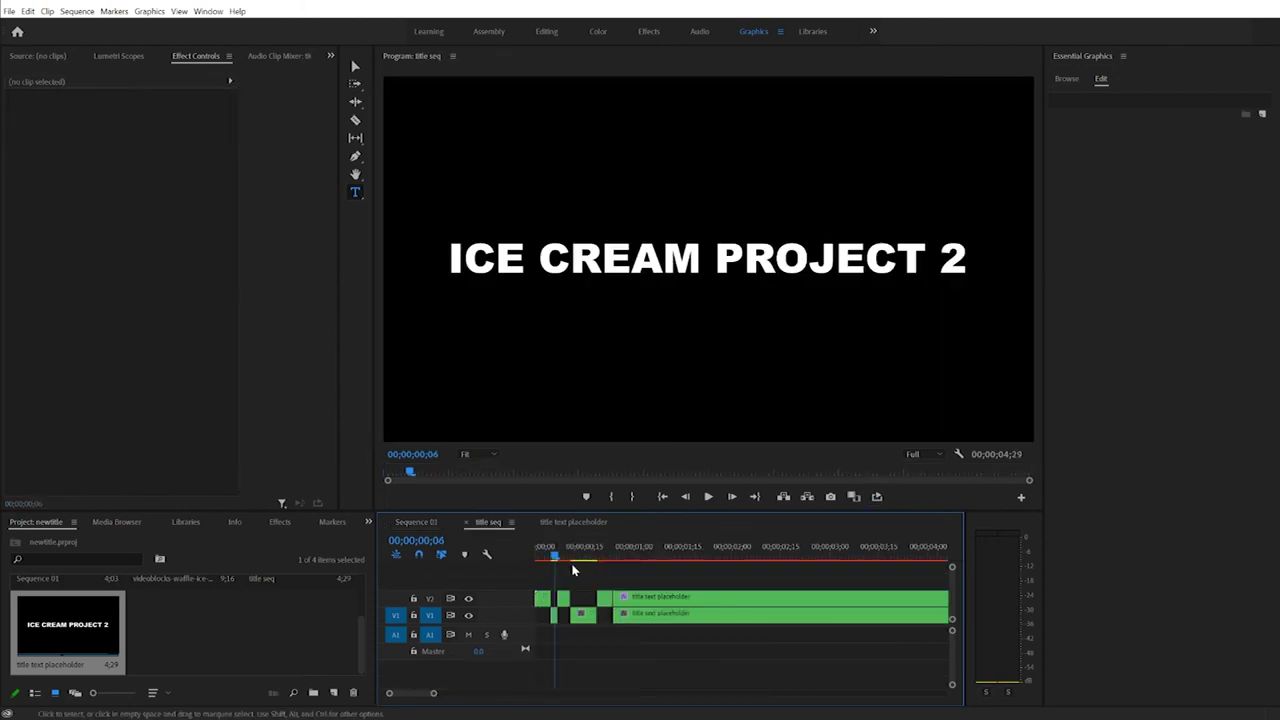
Step: Scrub the first second of glitch clips in title seq, then paste more copies to extend it to 6;15
click(541, 557)
drag(541, 557, 587, 561)
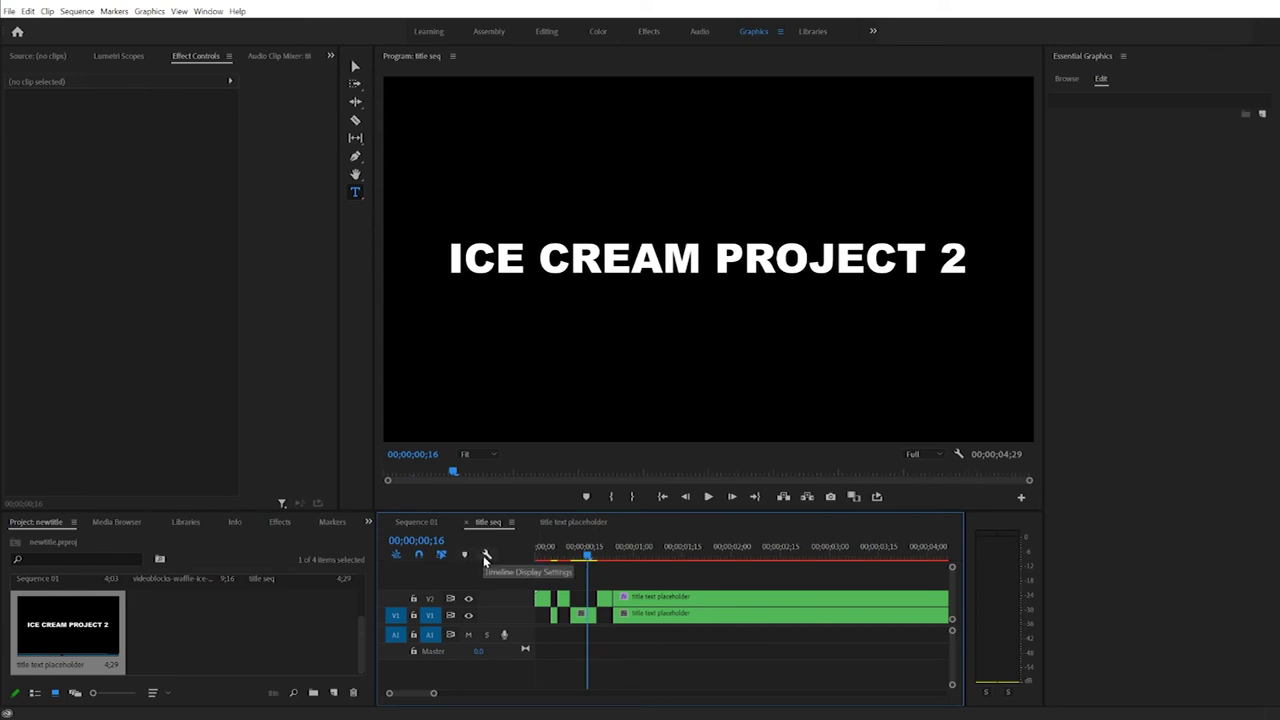
key(ctrl+v)
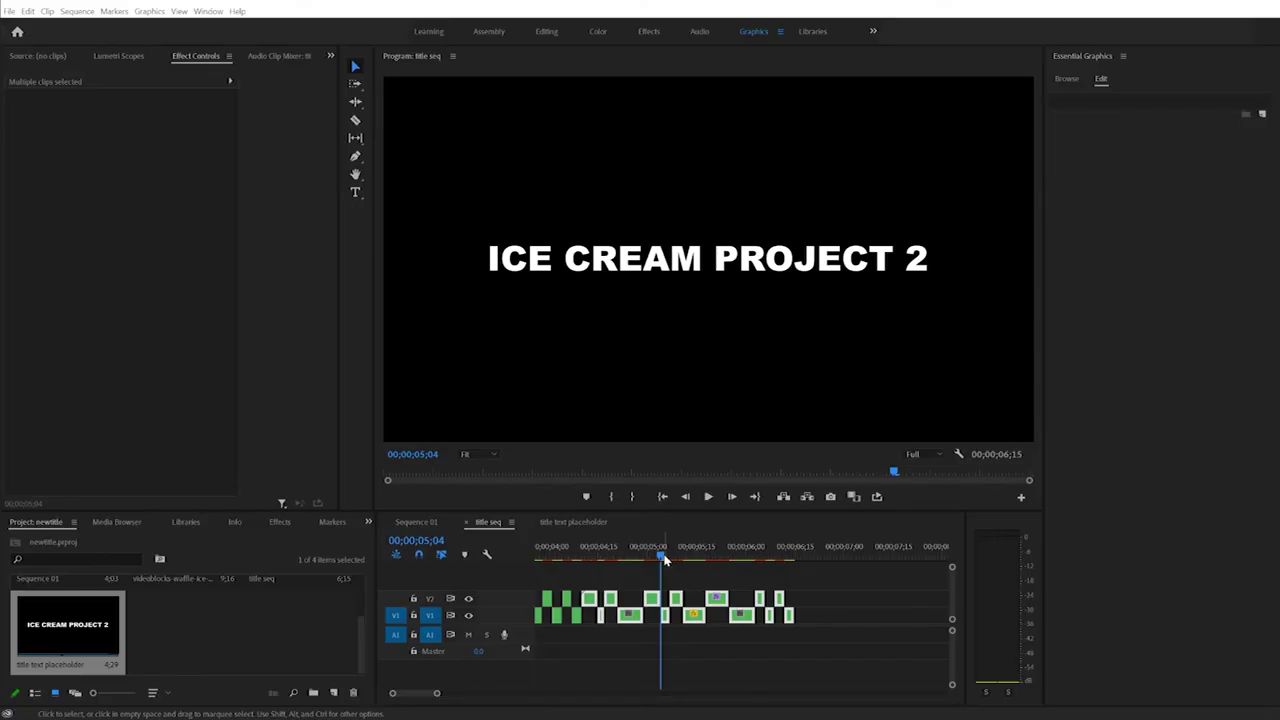
click(566, 599)
click(547, 598)
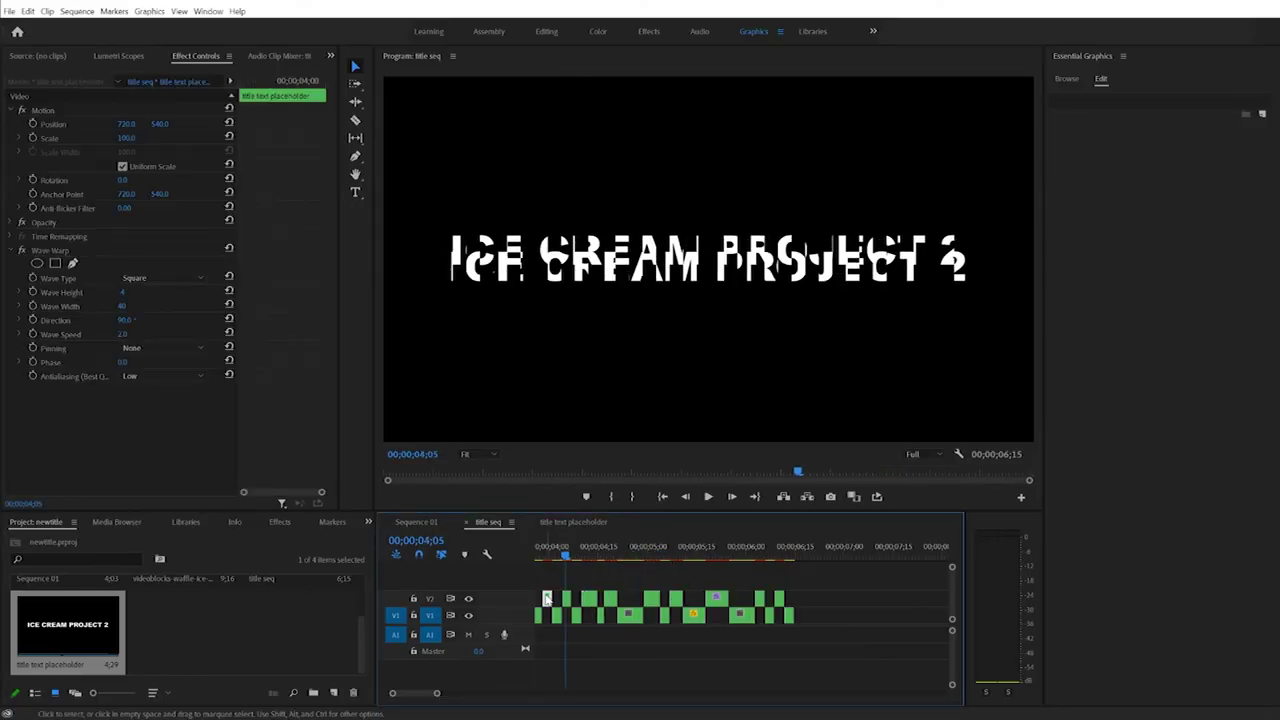
key(Left)
drag(553, 560, 591, 569)
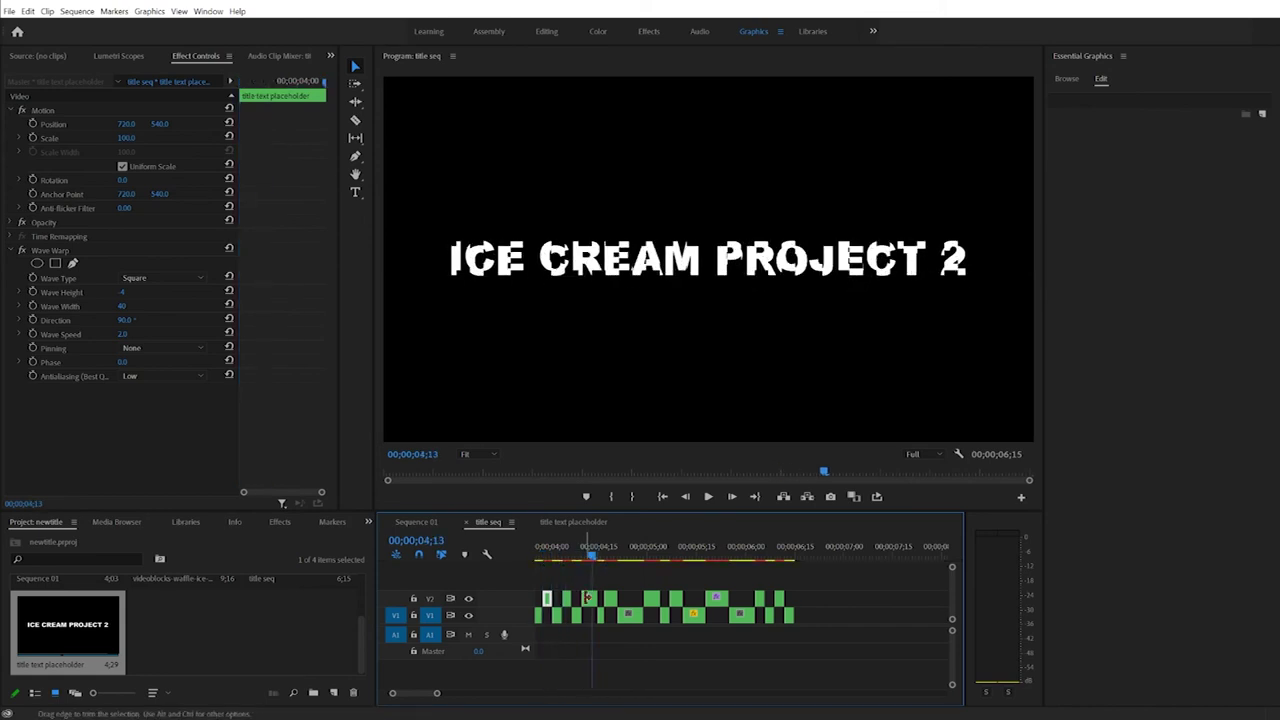
click(588, 599)
drag(594, 557, 633, 600)
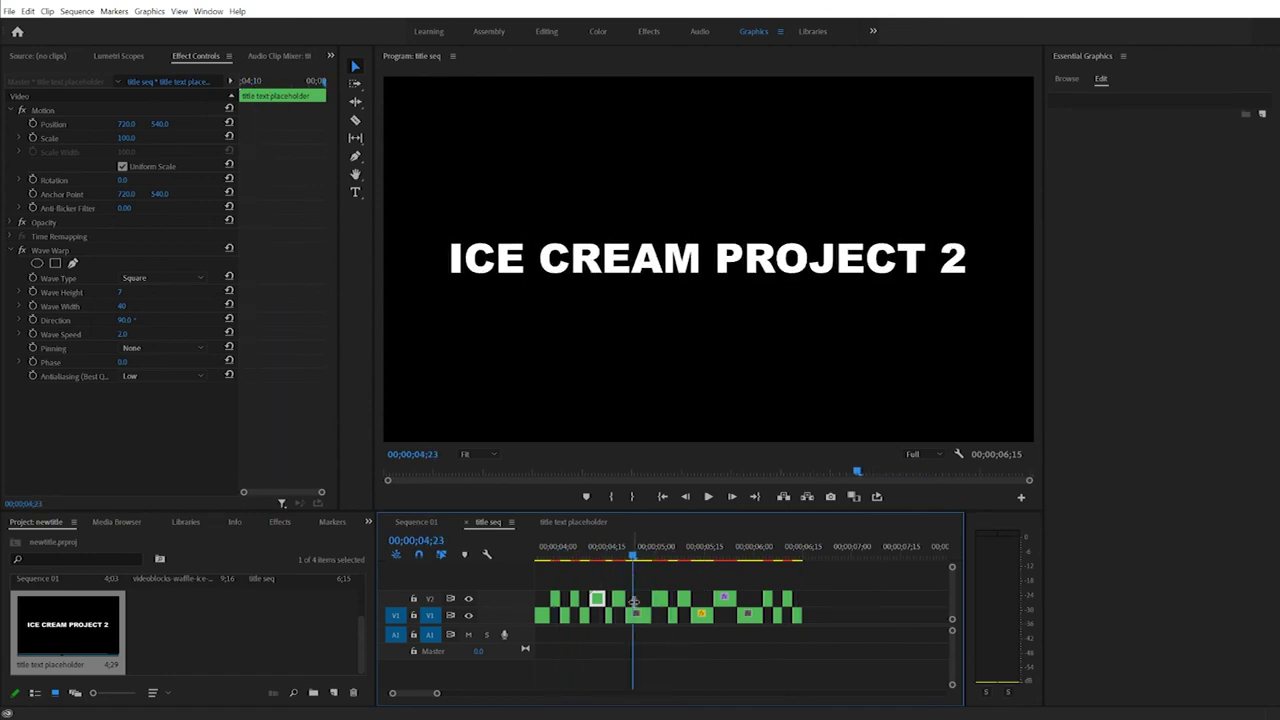
click(638, 615)
click(607, 615)
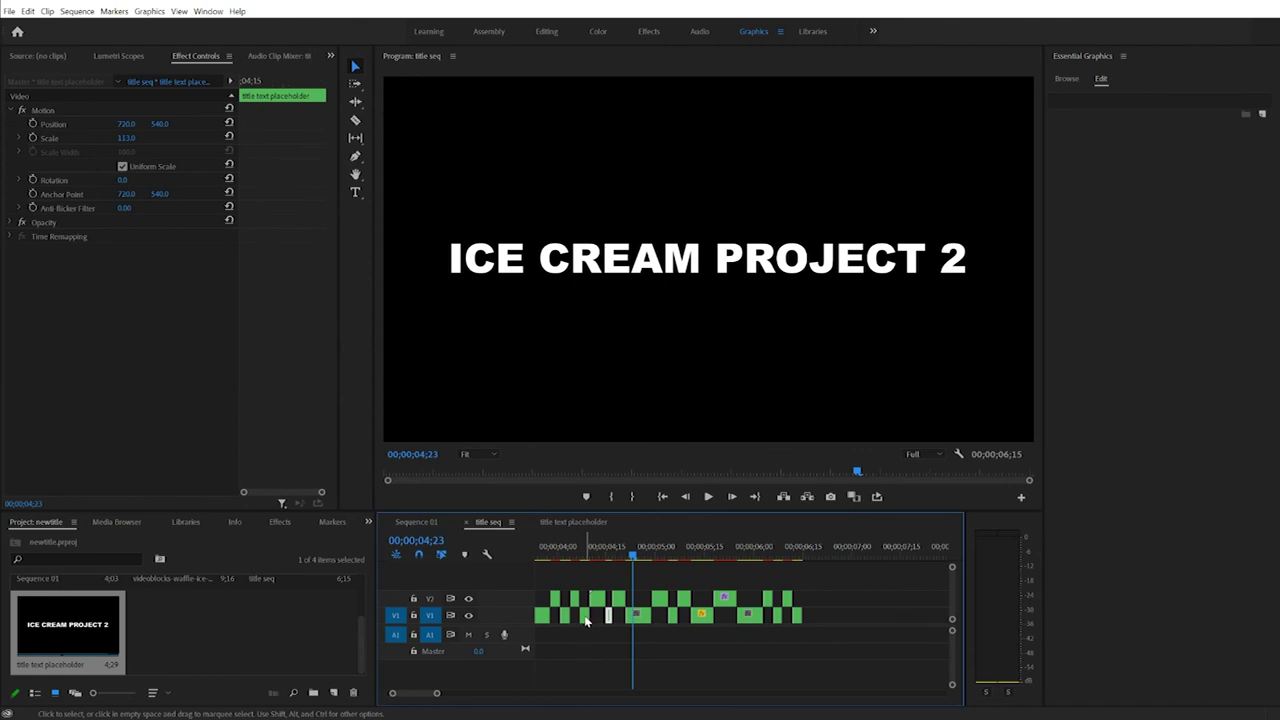
click(586, 619)
drag(633, 557, 507, 545)
Step: Play Sequence 01 to preview the ICE CREAM PROJECT 2 title, then scrub back toward the start
click(406, 523)
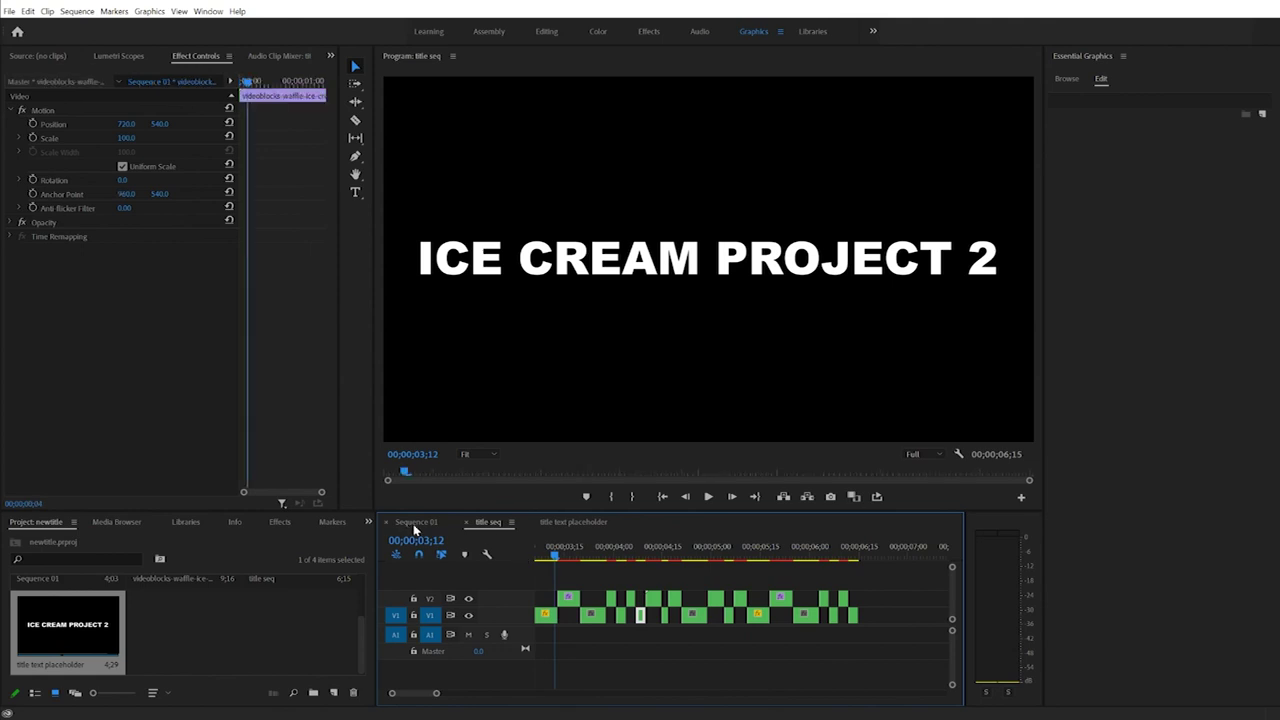
key(space)
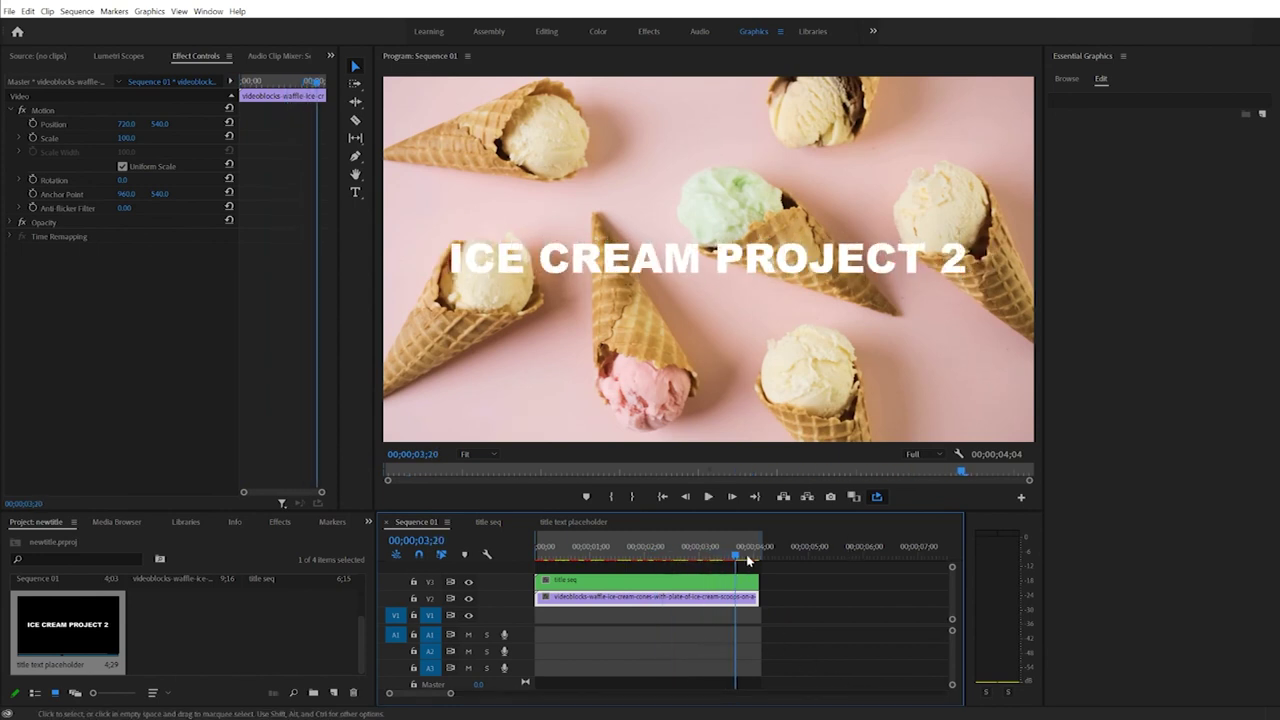
drag(737, 557, 554, 562)
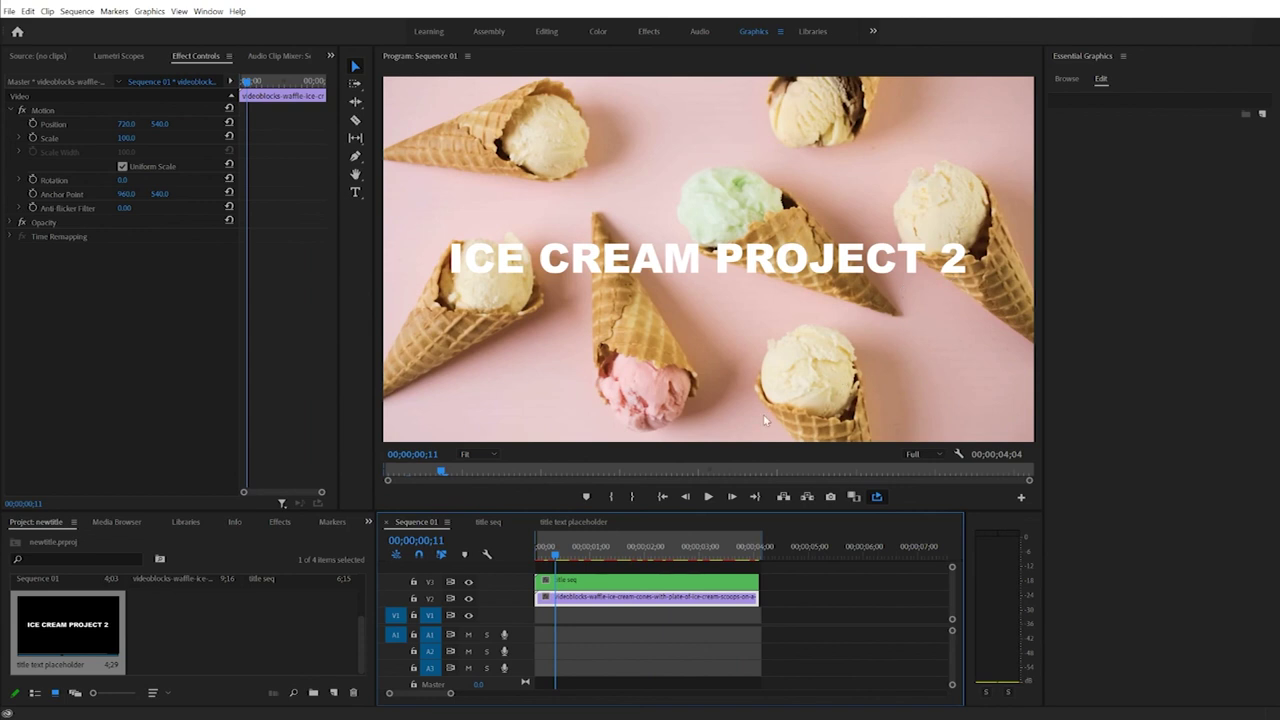
Step: In the title placeholder sequence, delete the trailing number so the text reads ICE CREAM PROJECT
double_click(75, 635)
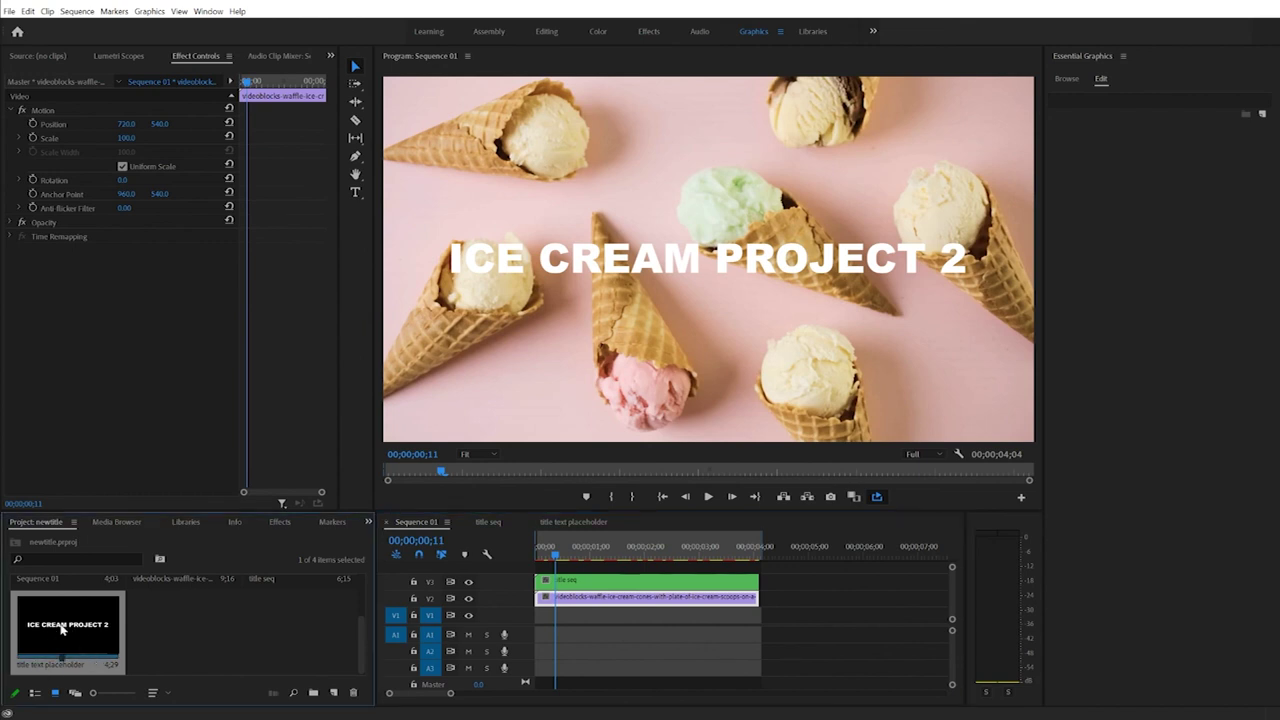
double_click(944, 259)
drag(940, 259, 980, 263)
text(1)
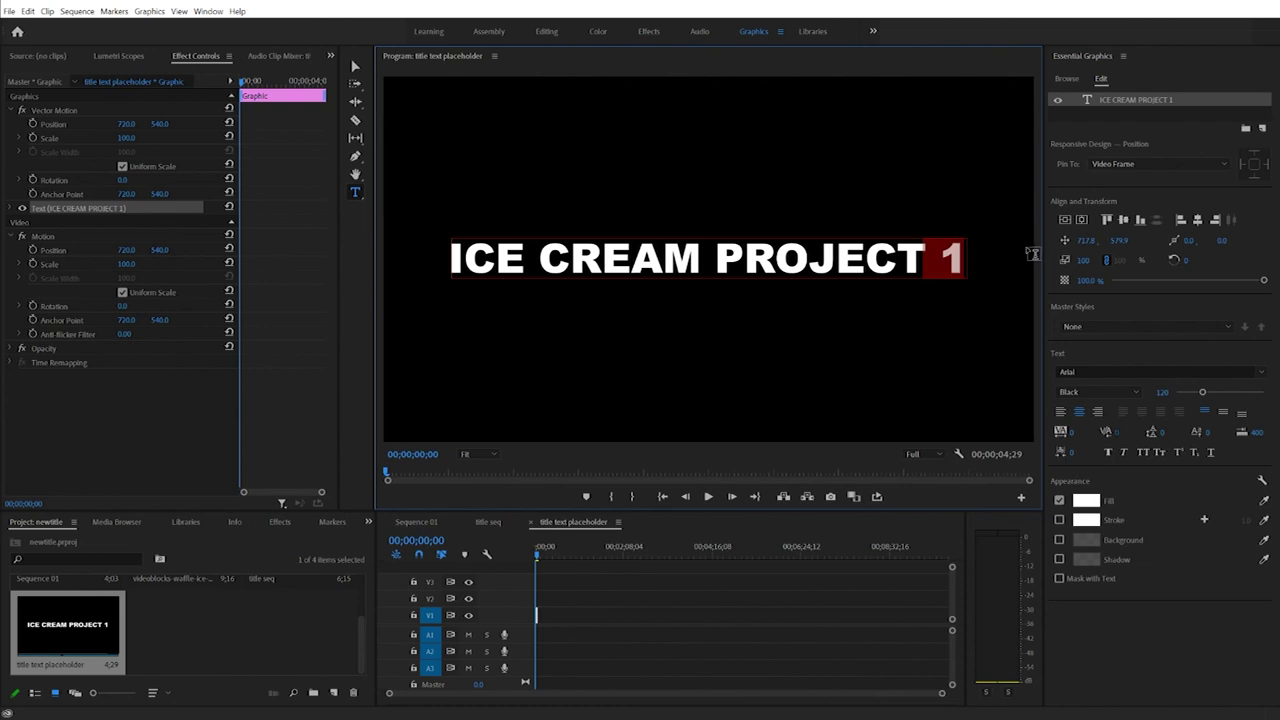
key(BackSpace)
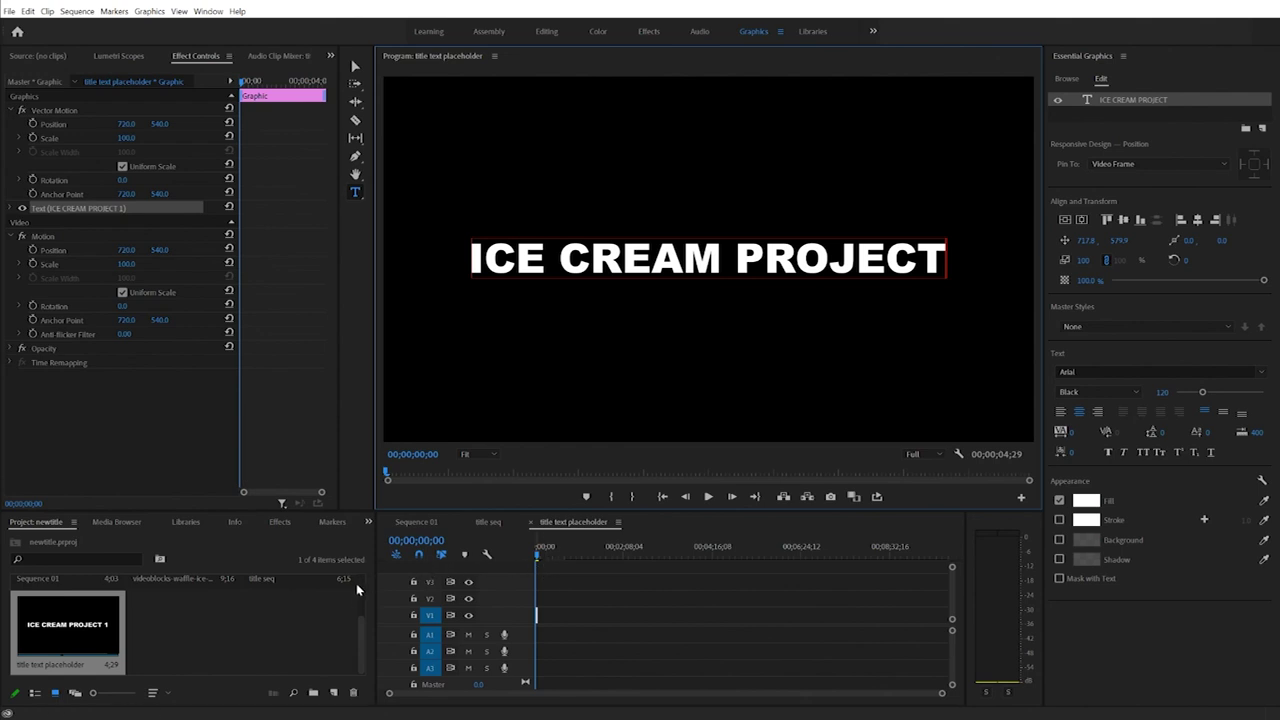
scroll(358, 595, up, 2)
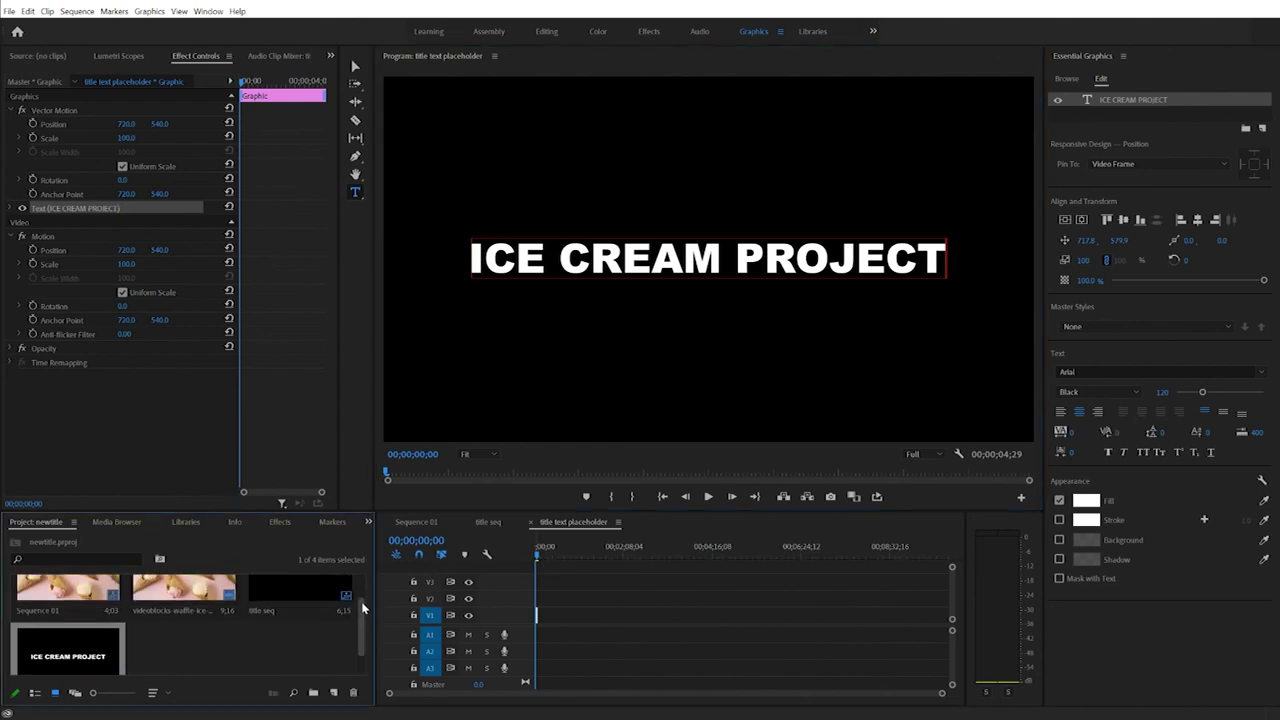
Step: Play Sequence 01 to check the ICE CREAM PROJECT title over the pink ice-cream footage
click(428, 523)
key(space)
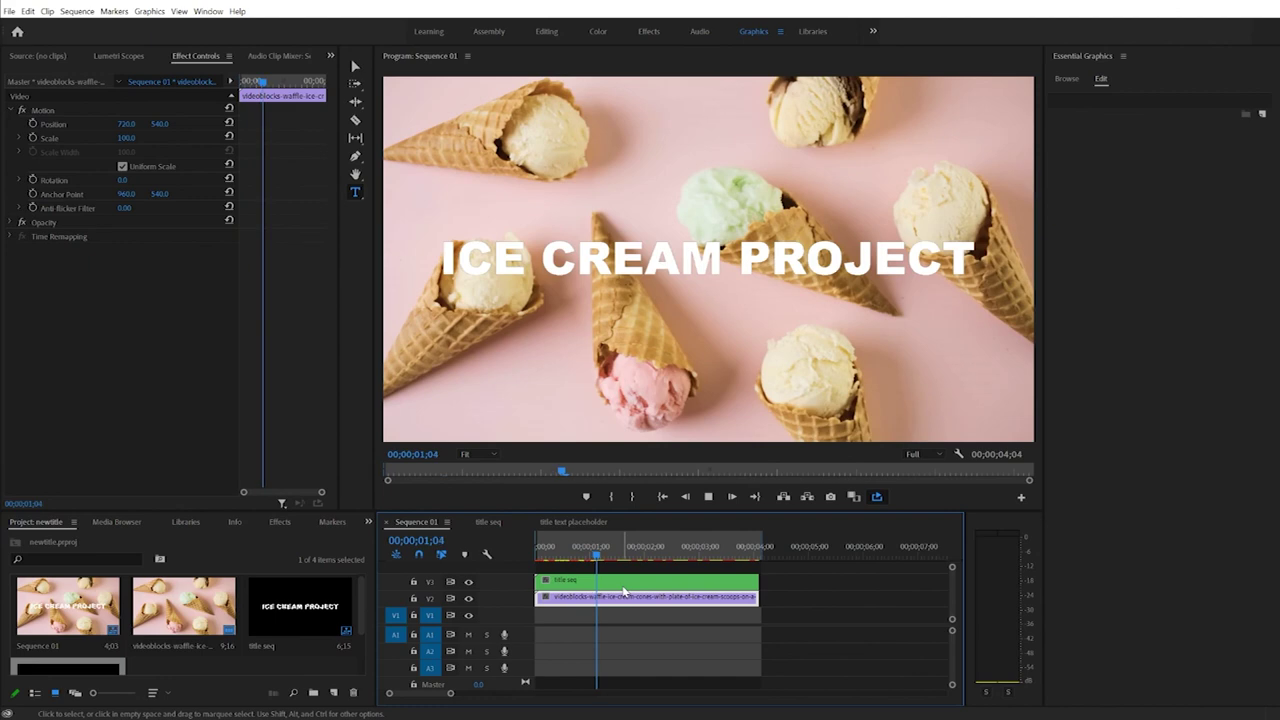
key(space)
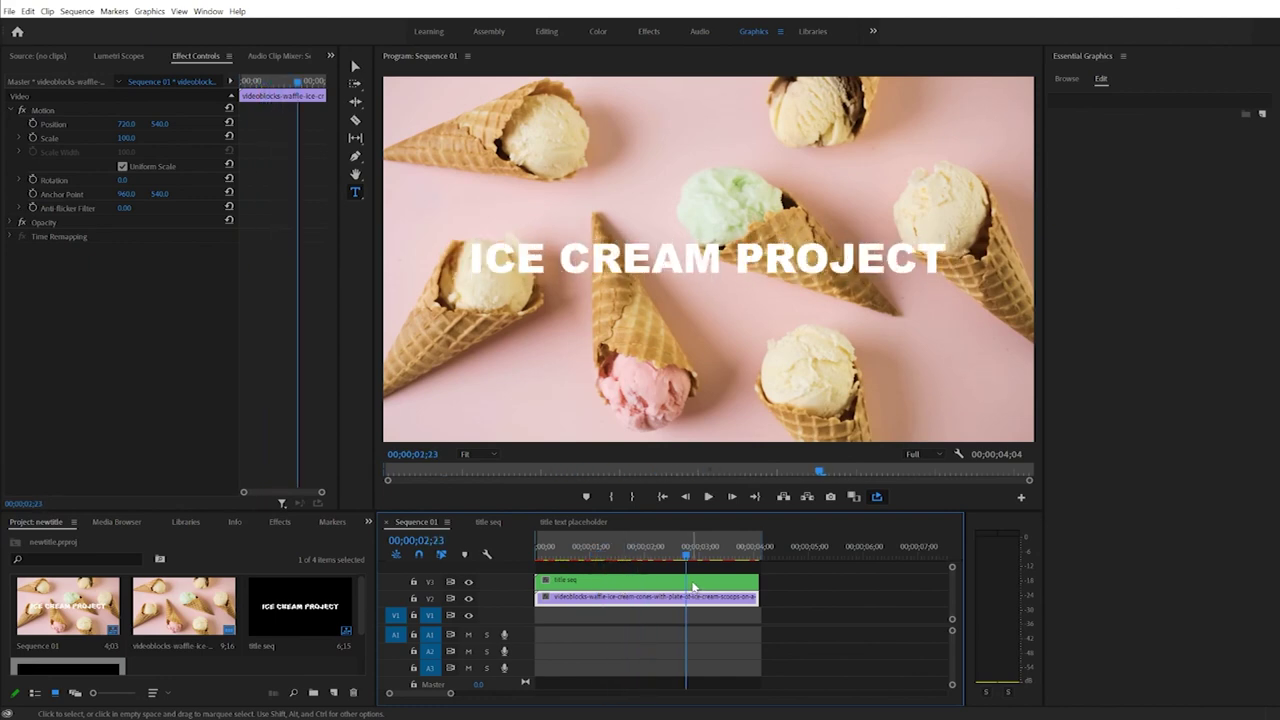